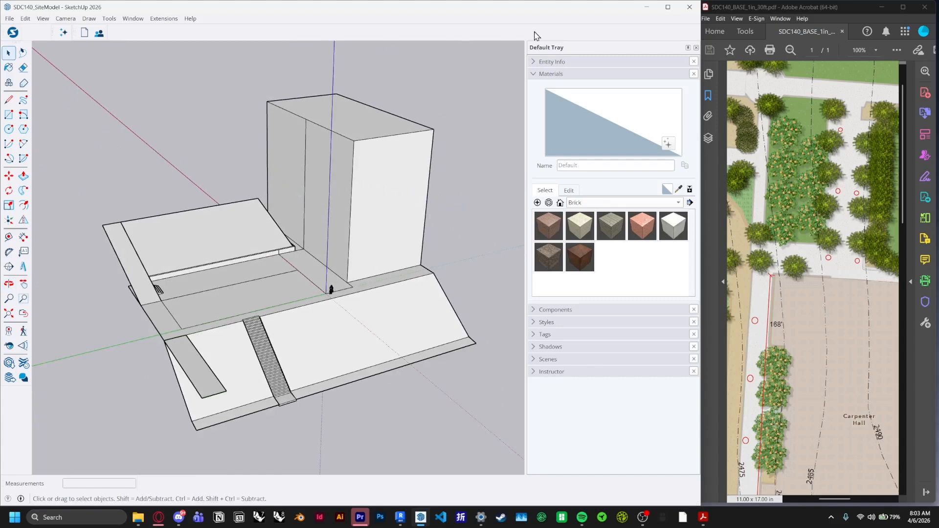
click(533, 75)
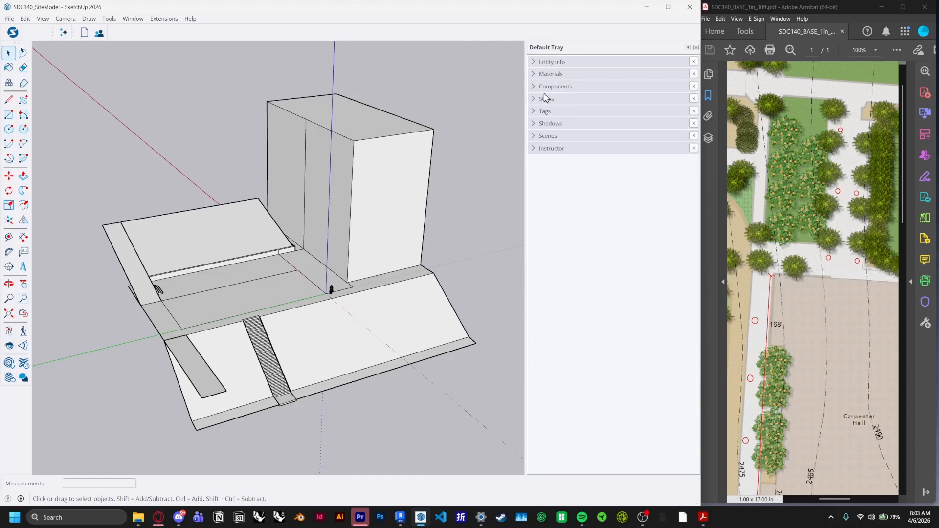
click(536, 74)
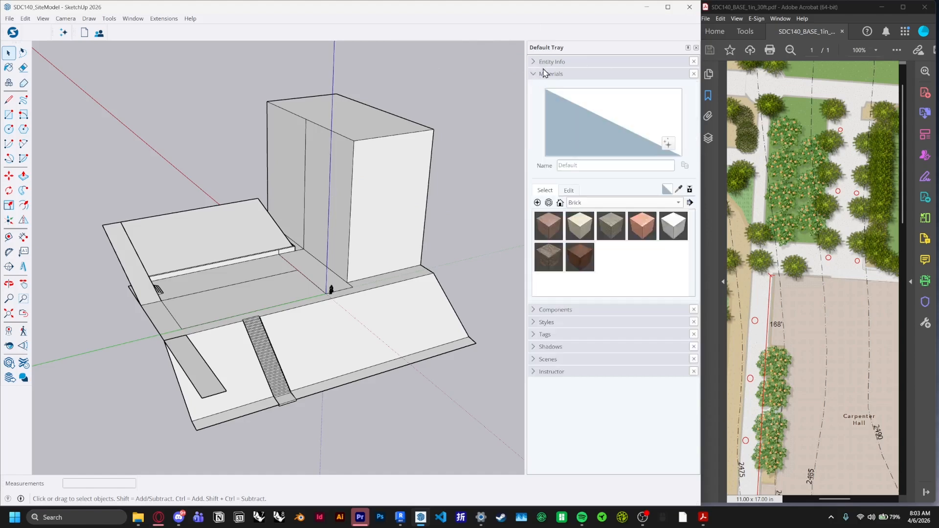
click(604, 203)
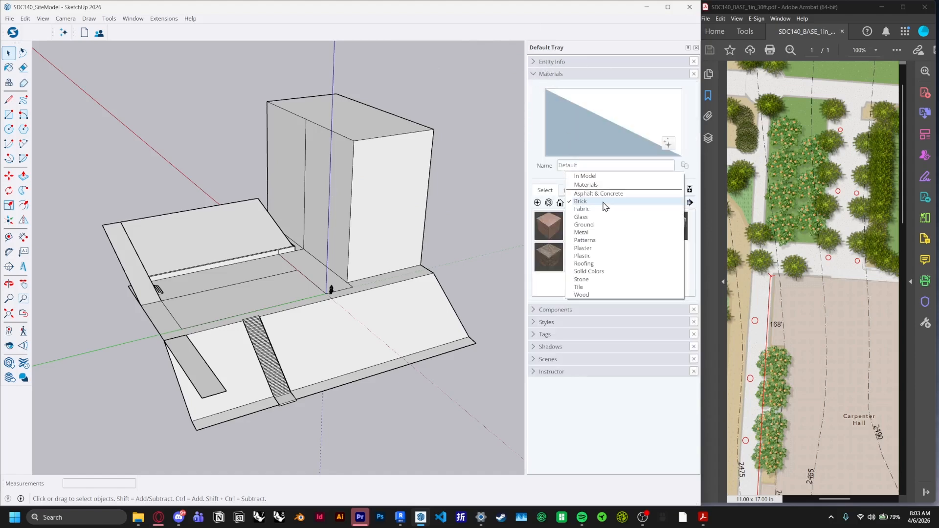
click(605, 201)
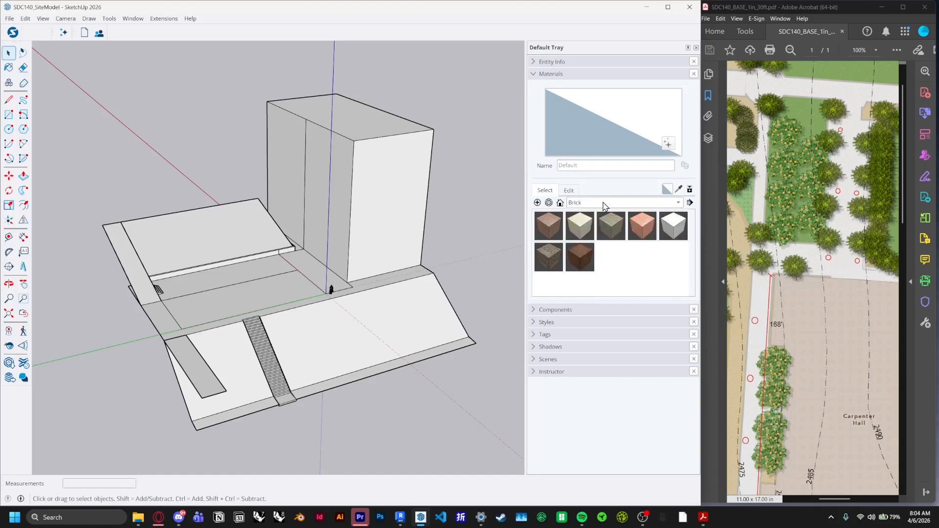
click(592, 206)
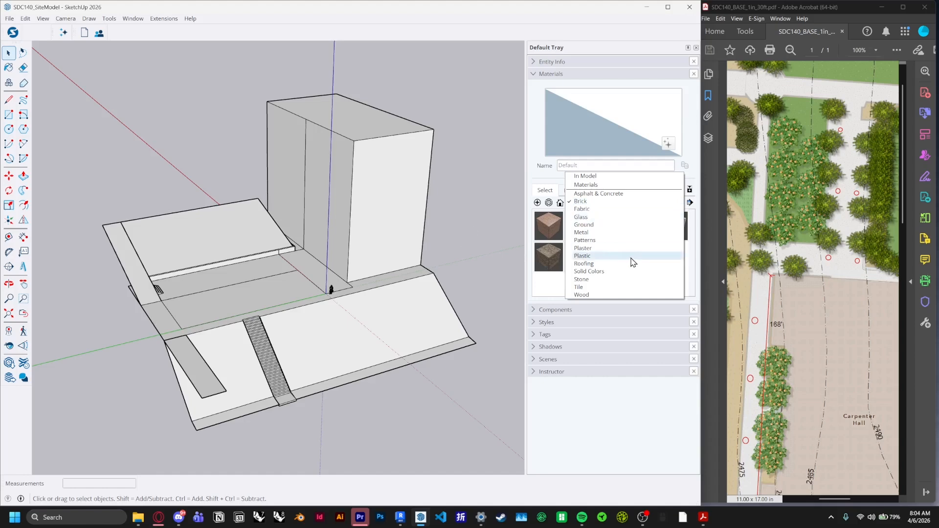
click(599, 224)
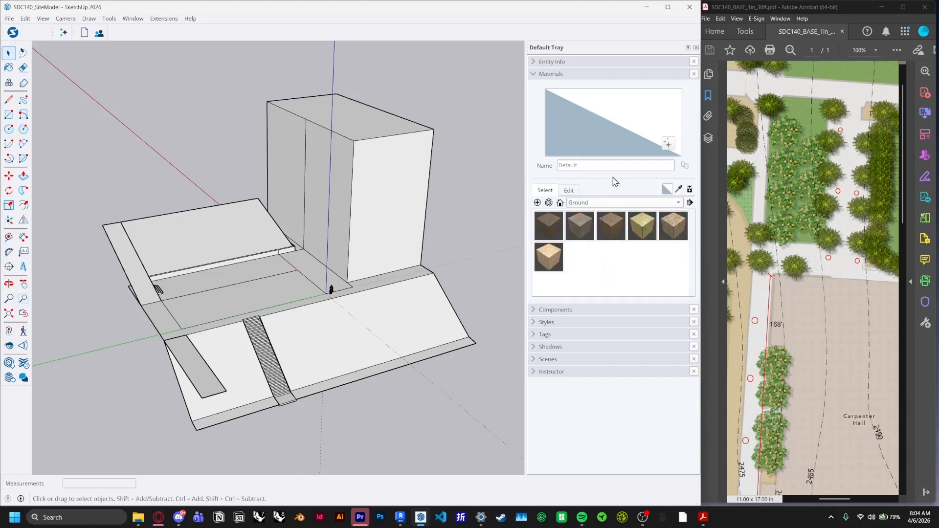
click(641, 231)
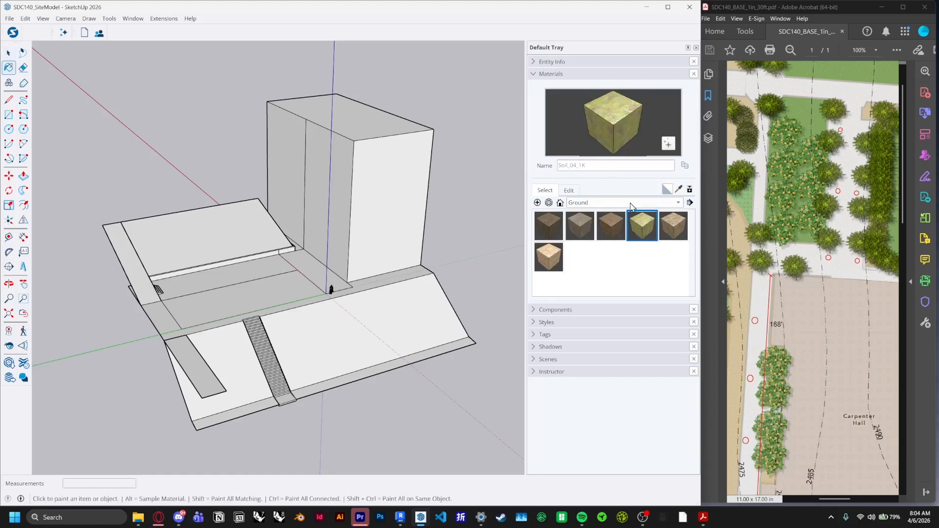
Paint the upper lawn area with the F08_Forest_Shadow green from the Solid Colors library
click(631, 206)
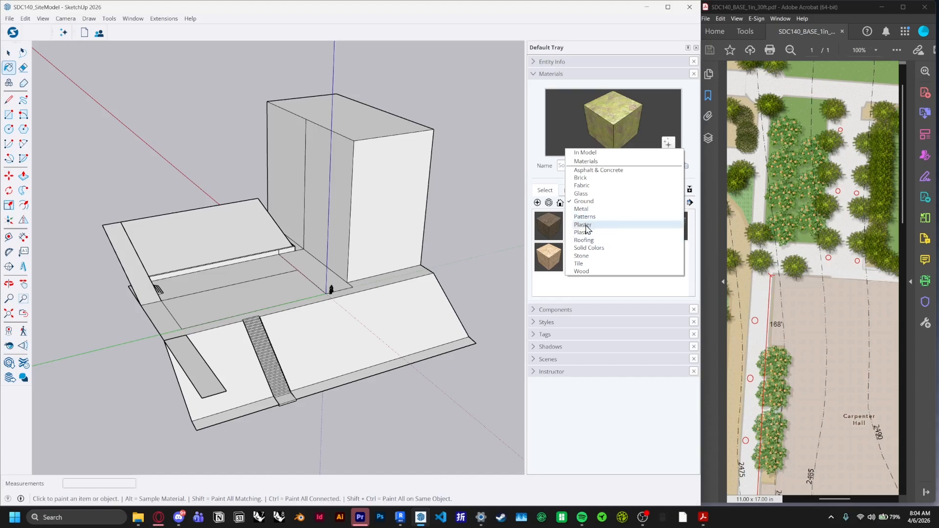
click(589, 248)
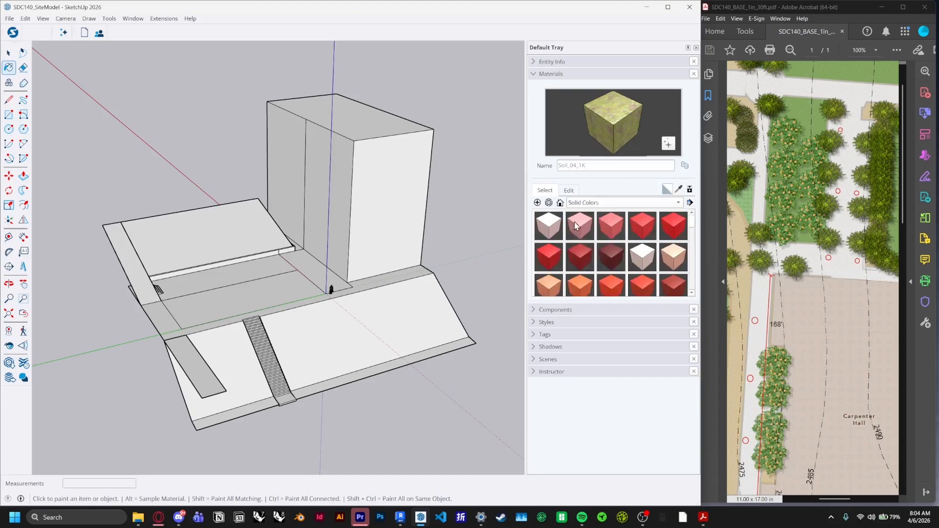
scroll(623, 245, down, 6)
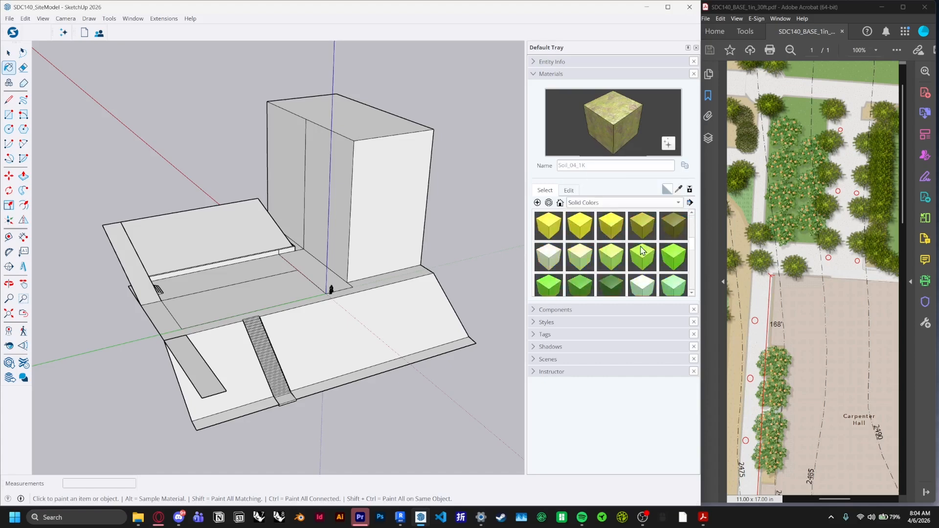
scroll(641, 252, down, 1)
click(615, 258)
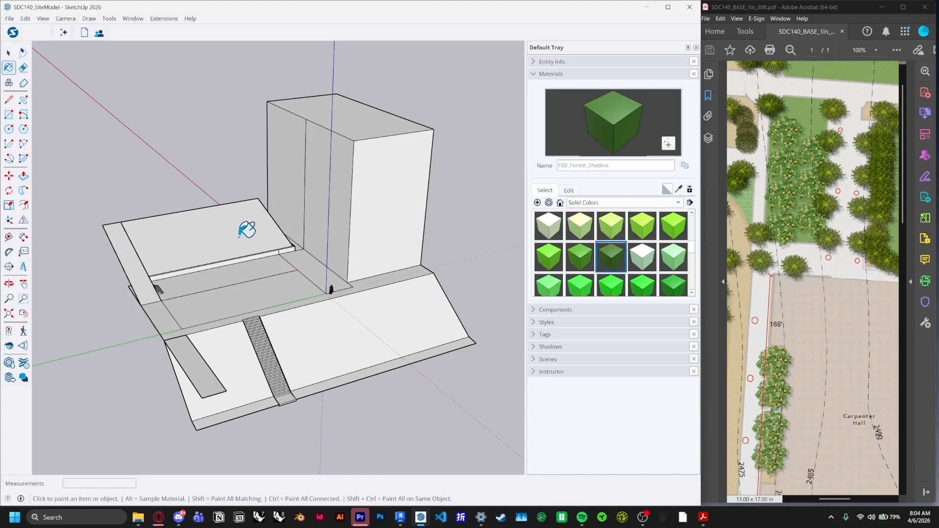
click(244, 216)
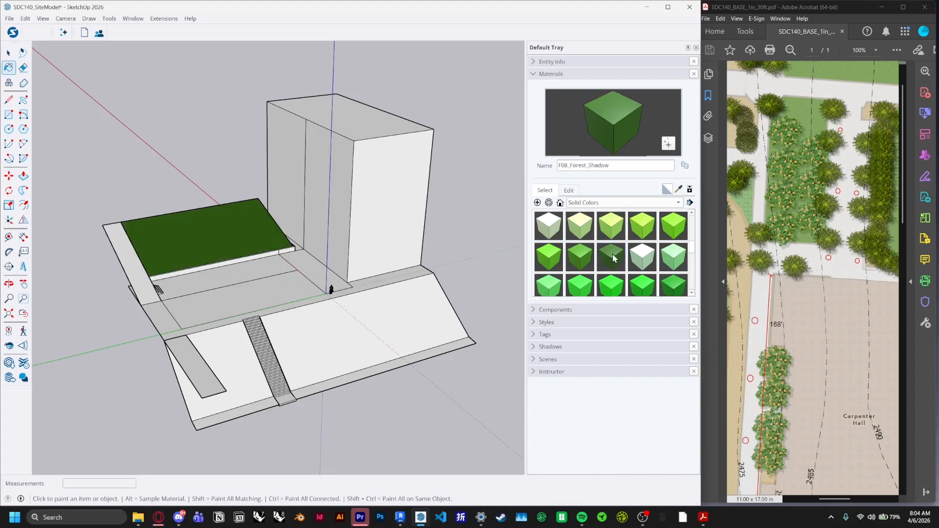
Paint the lower slope faces and the middle strip beside the building with the same green
click(615, 258)
click(313, 329)
click(240, 338)
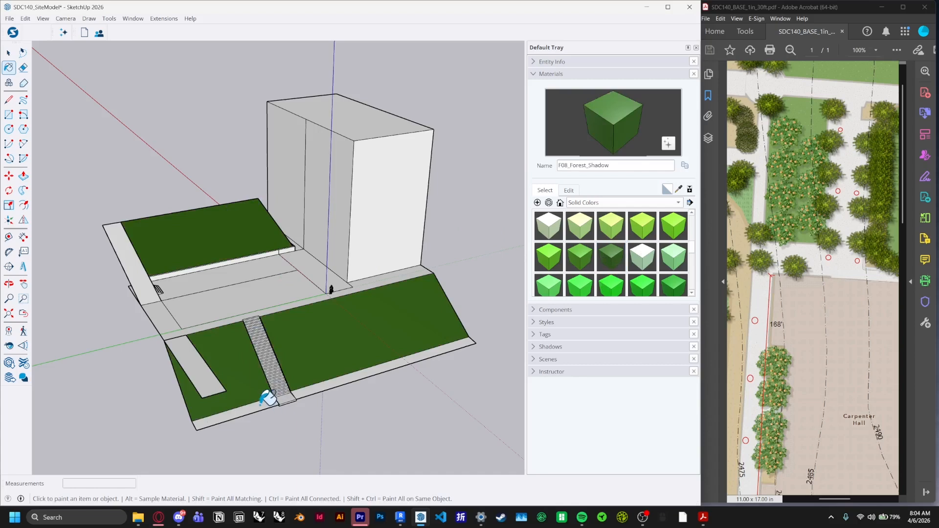
click(261, 405)
click(319, 389)
scroll(336, 316, down, 2)
scroll(311, 320, up, 6)
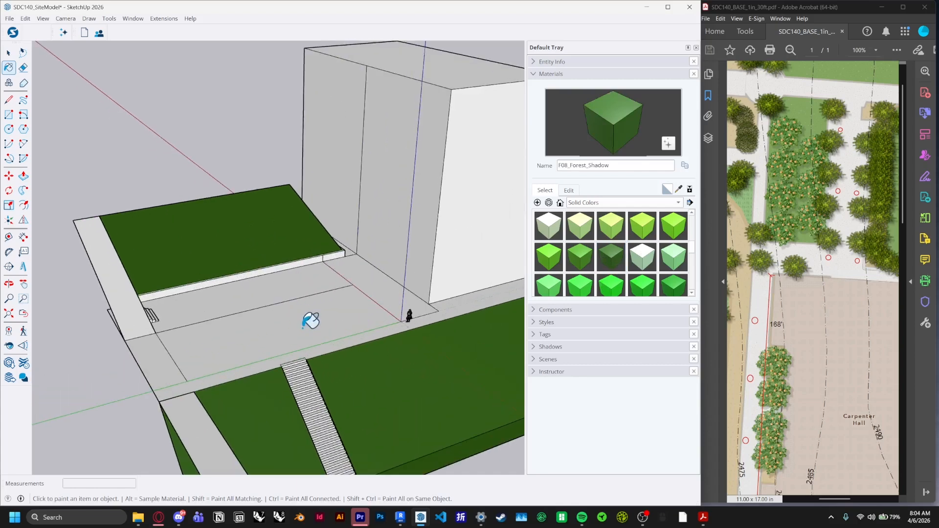
click(311, 320)
Paint the building's walls with the Brick_01_1K material from the Brick library
scroll(210, 244, down, 3)
scroll(340, 320, up, 2)
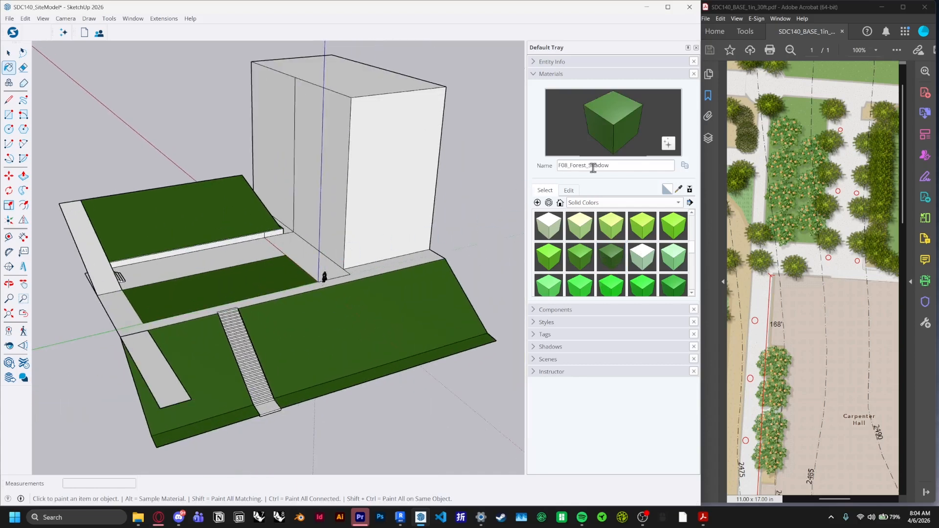
click(615, 205)
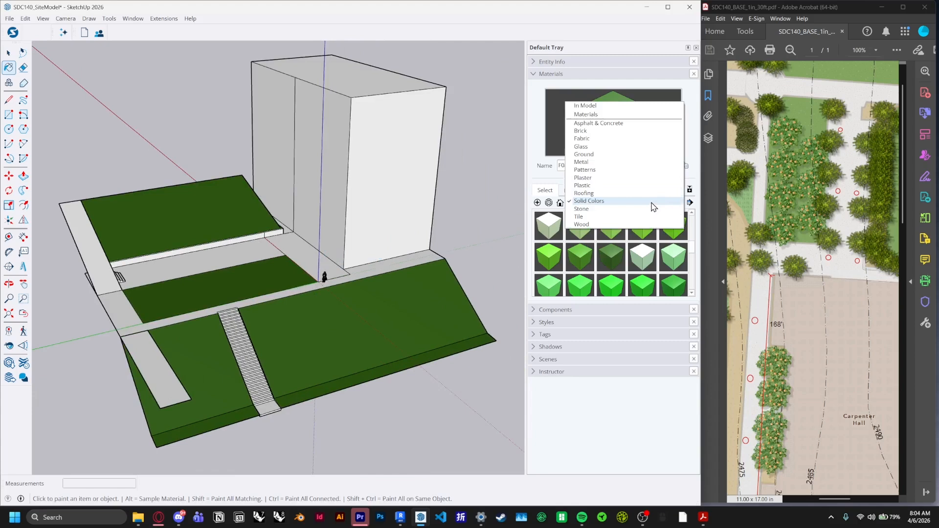
click(603, 131)
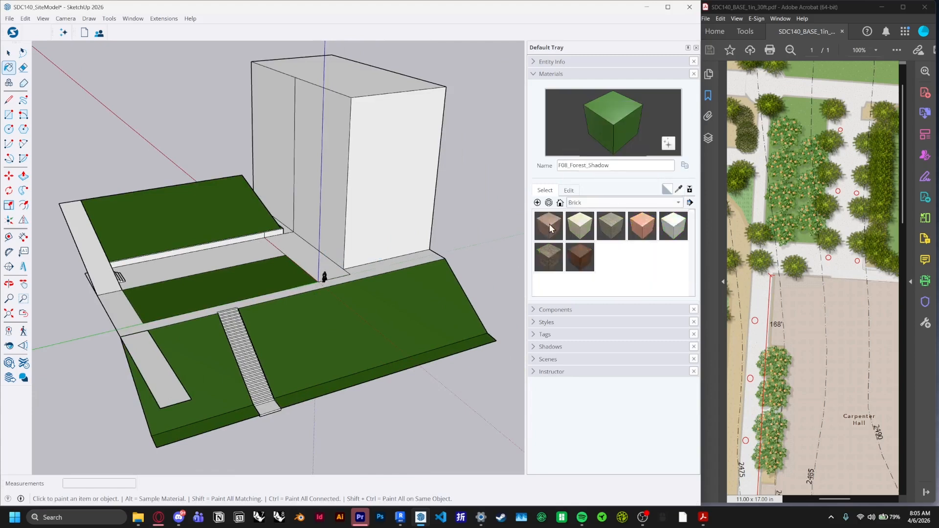
click(549, 225)
click(413, 162)
click(327, 126)
click(292, 112)
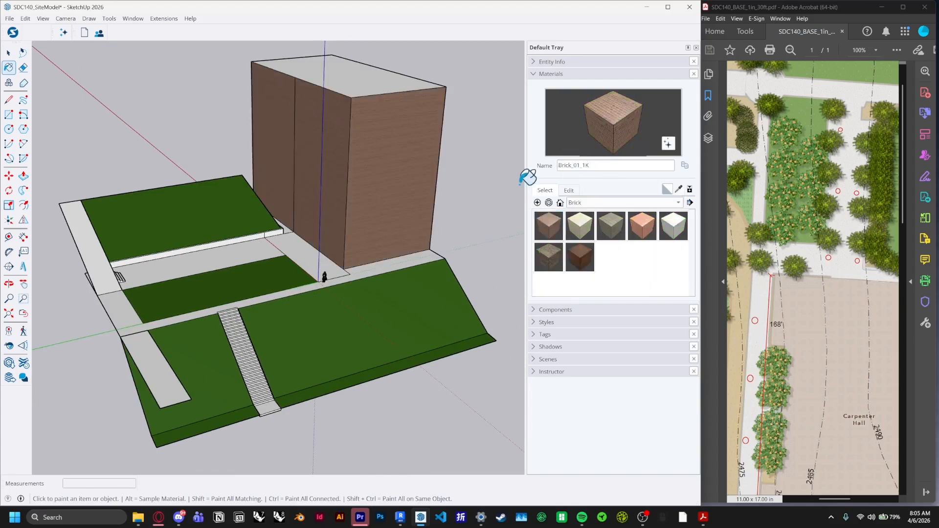
Paint the building's roof with the Roofing_07_1K material from the Roofing library
click(591, 205)
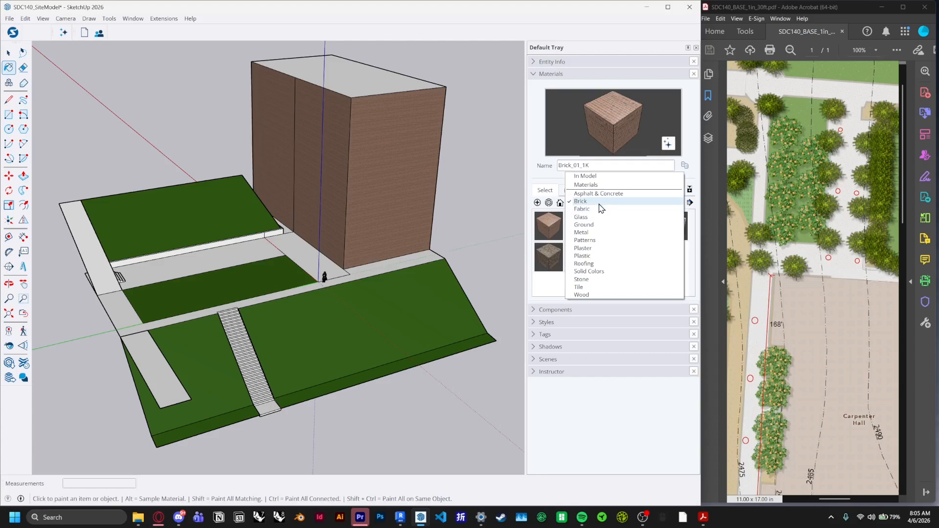
click(599, 263)
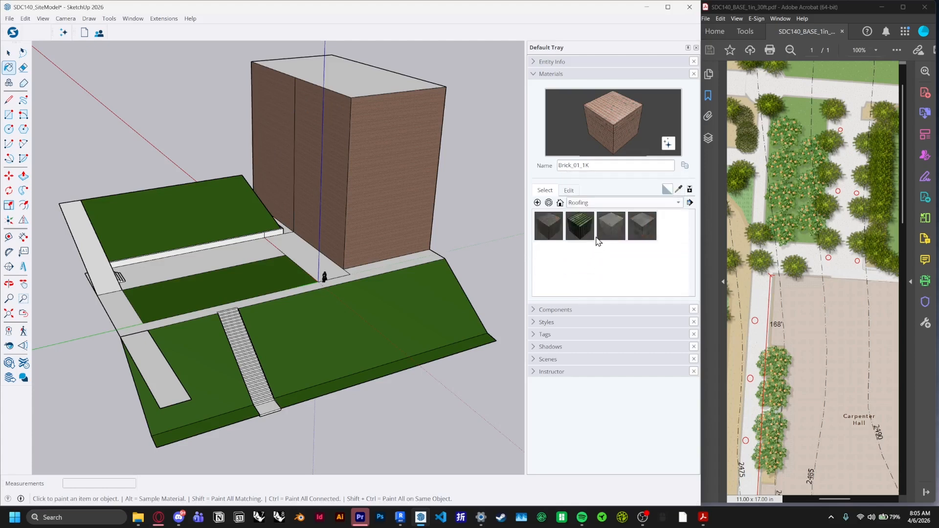
click(552, 229)
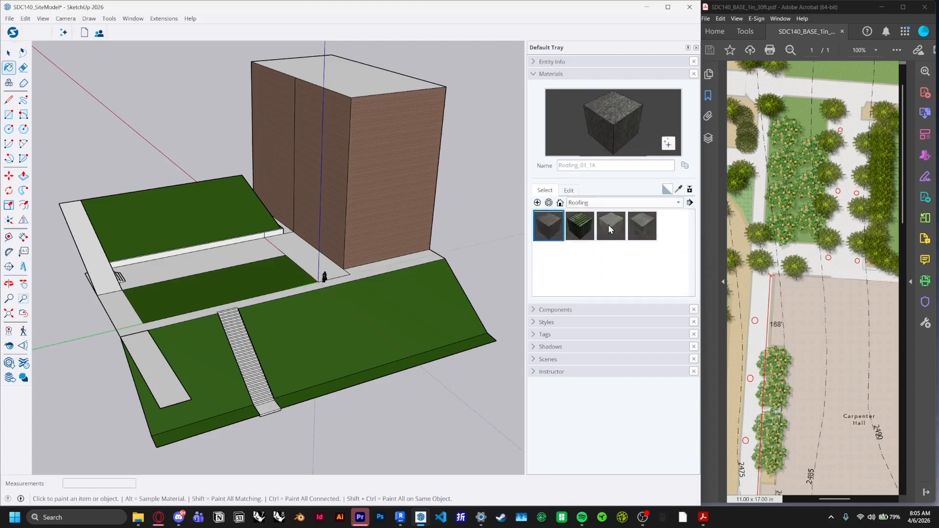
click(607, 229)
click(650, 227)
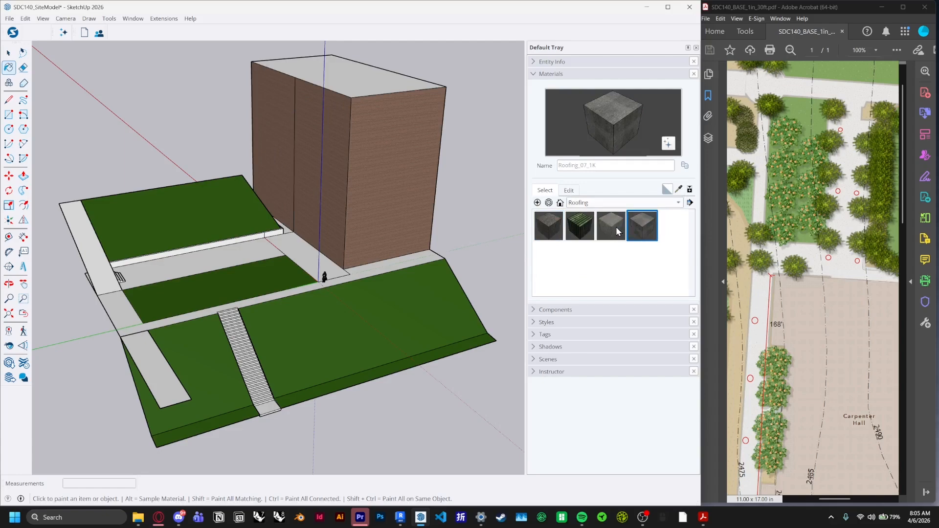
click(617, 232)
click(641, 229)
click(352, 86)
Inspect the roof texture up close and the whole site model from a distance
scroll(287, 294, down, 3)
scroll(342, 144, up, 4)
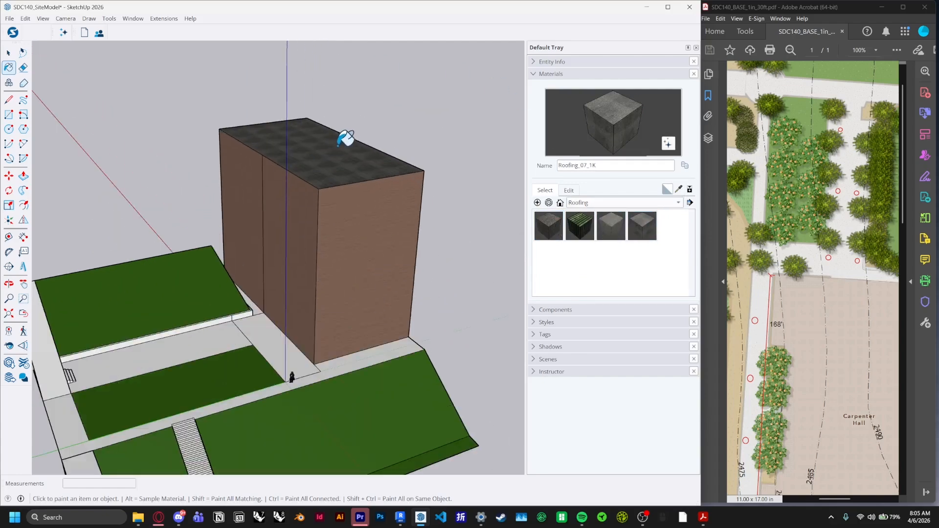
scroll(341, 170, up, 5)
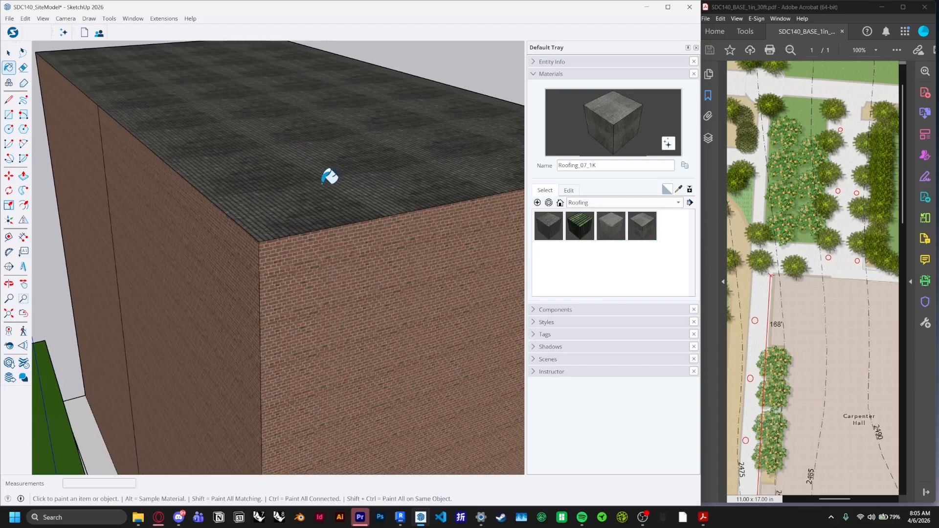
scroll(289, 220, up, 6)
scroll(347, 230, down, 12)
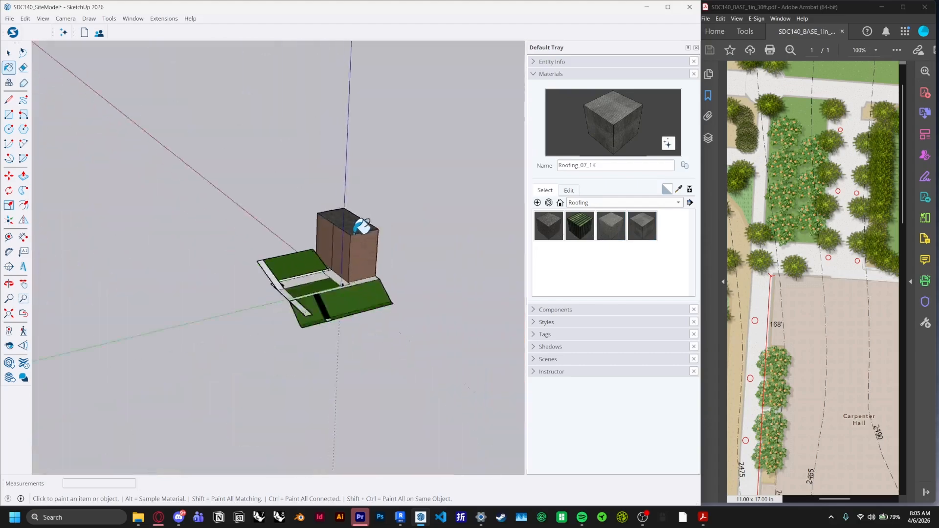
scroll(373, 227, up, 8)
scroll(336, 256, down, 3)
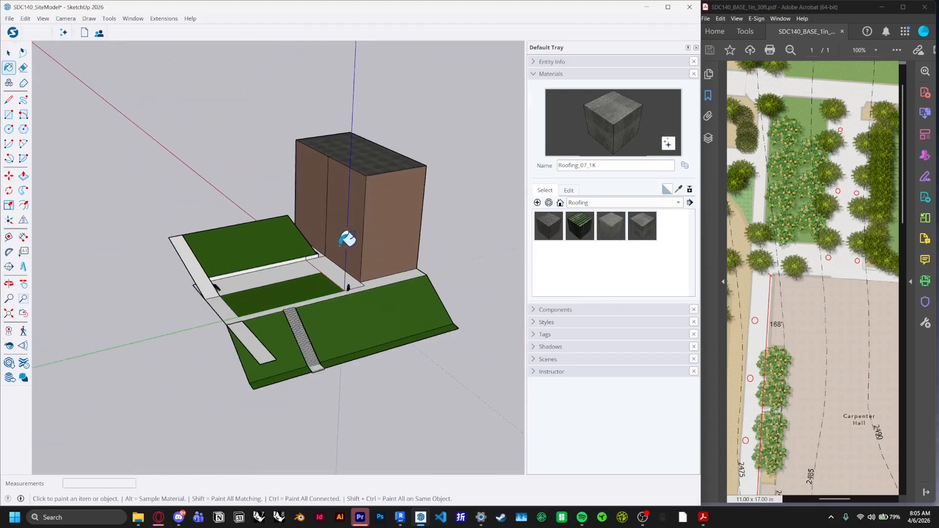
scroll(348, 239, up, 2)
scroll(463, 298, up, 2)
scroll(369, 241, down, 1)
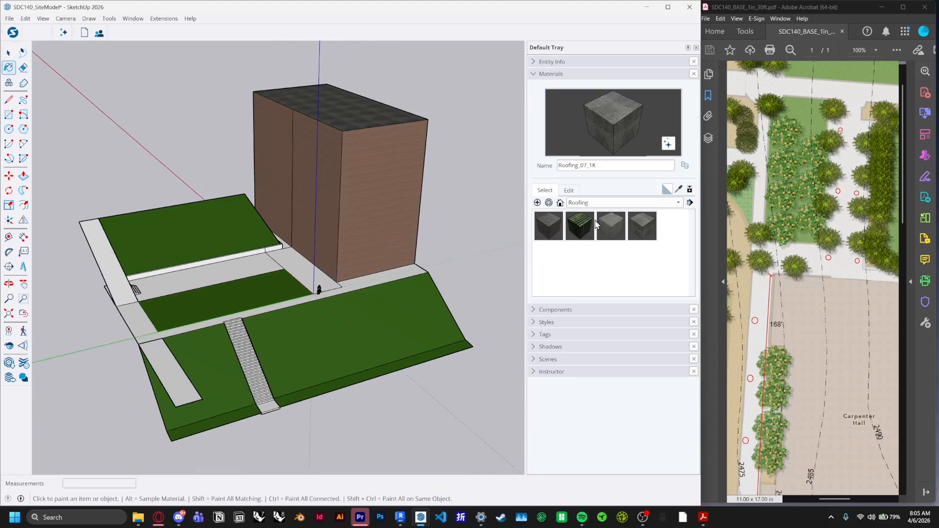
Paint the walkways and paths with the Concrete_06_1K material from the Asphalt & Concrete library
click(614, 203)
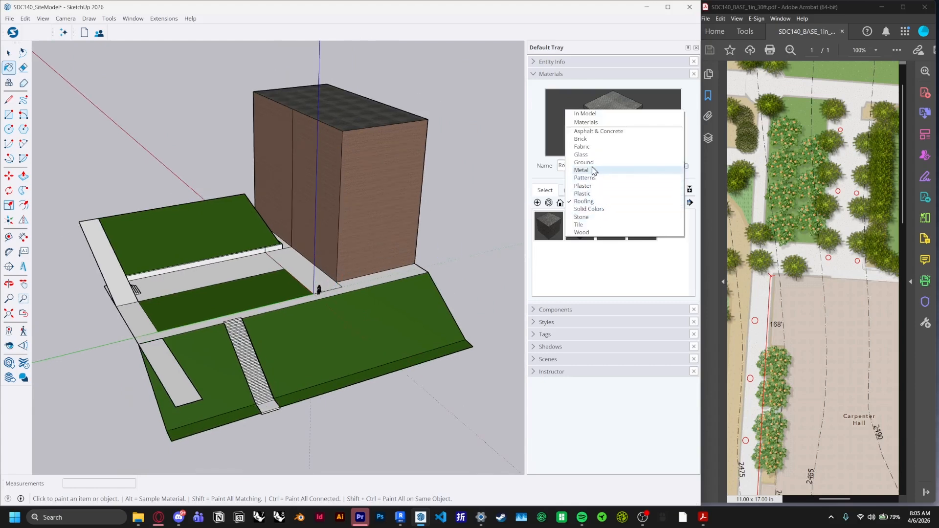
click(603, 132)
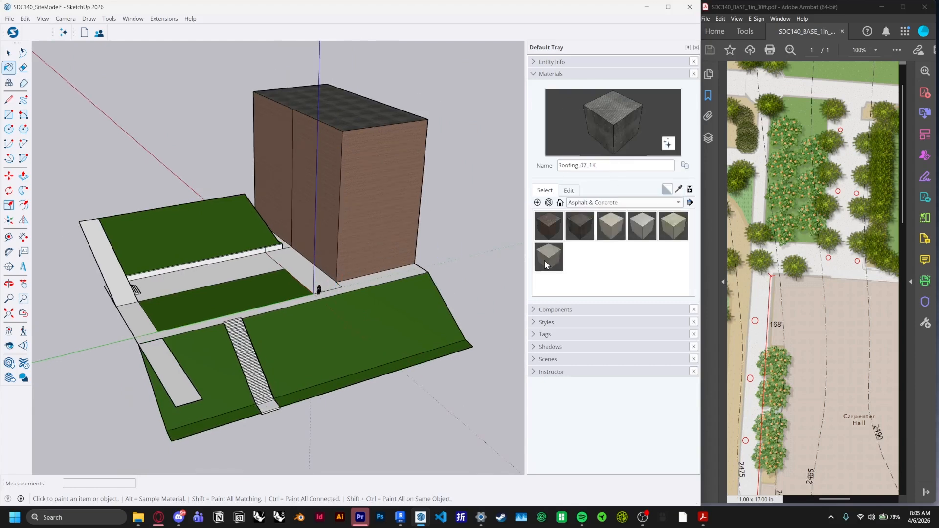
click(546, 266)
click(641, 227)
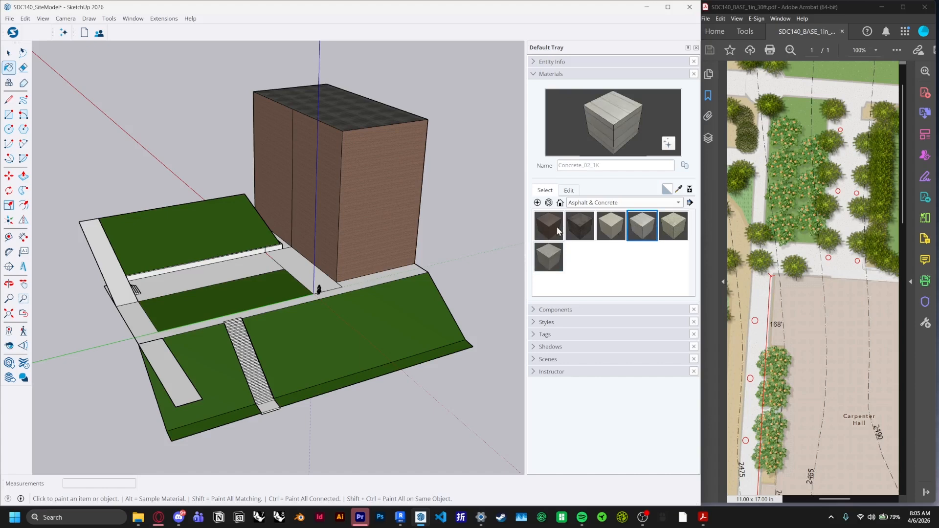
click(553, 266)
click(615, 228)
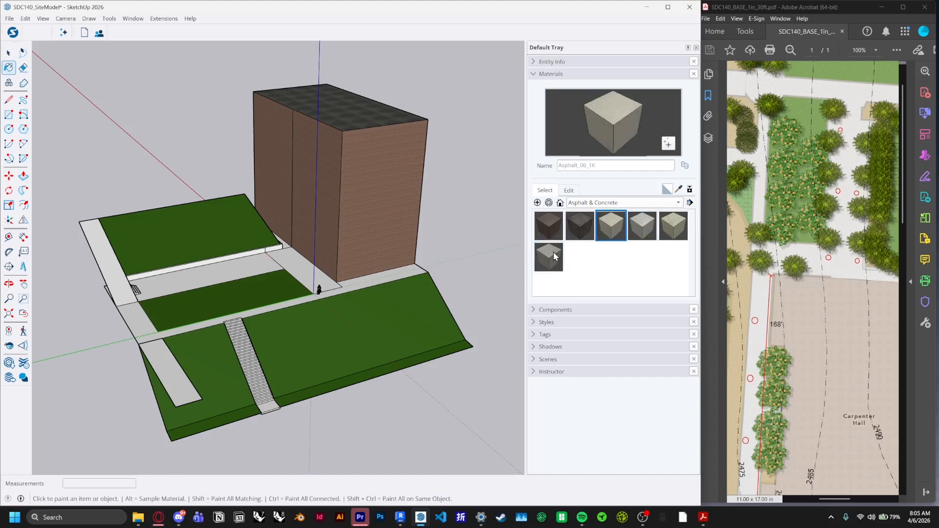
click(555, 257)
click(295, 258)
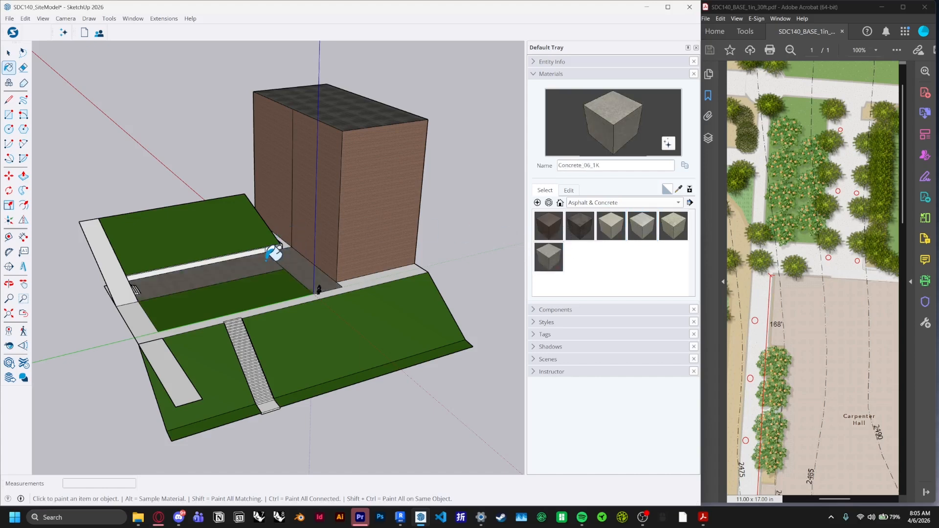
click(131, 280)
click(143, 317)
click(167, 353)
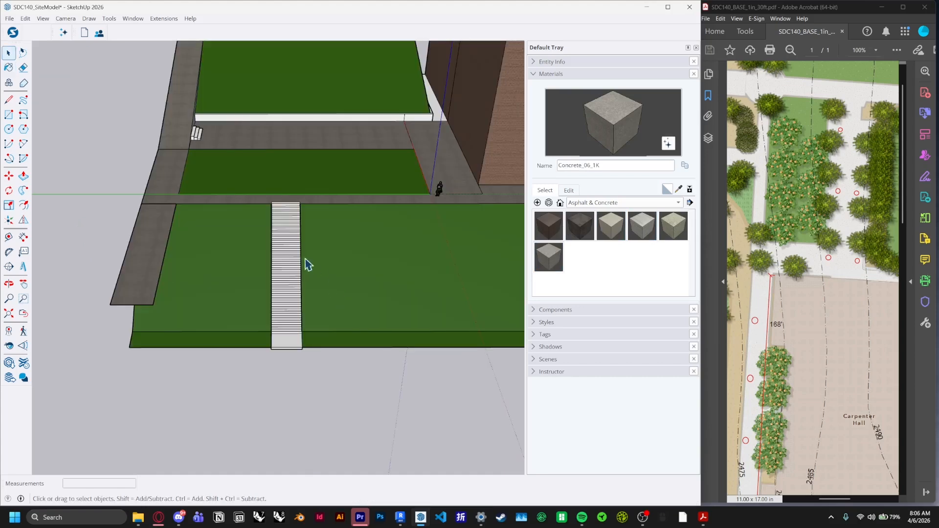
mouse_move(305, 260)
middle_down()
mouse_move(378, 220)
mouse_move(293, 220)
mouse_move(307, 258)
middle_up()
scroll(307, 264, up, 2)
mouse_move(373, 255)
middle_down()
mouse_move(356, 266)
mouse_move(349, 250)
middle_up()
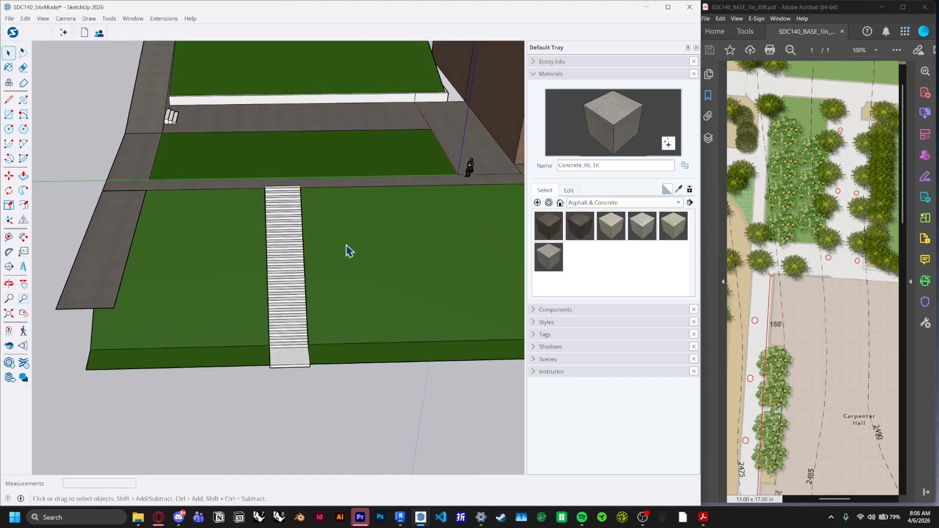
middle_drag(295, 358, 327, 294)
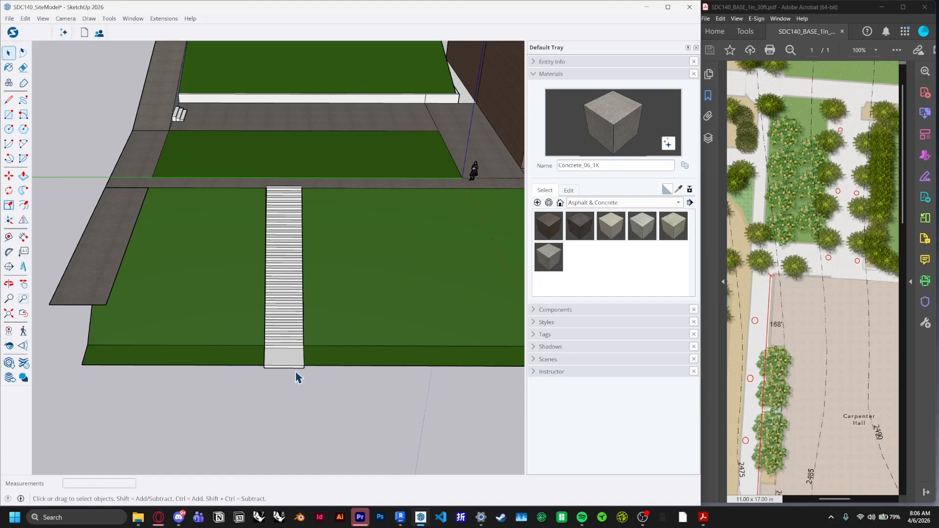
Paint the long staircase between the lawns with the Concrete_06_1K material
drag(249, 384, 458, 191)
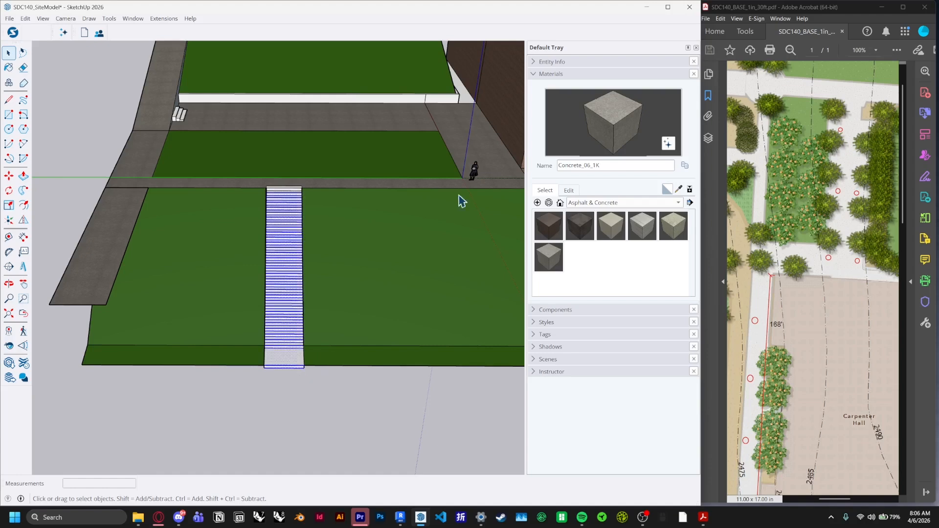
click(549, 256)
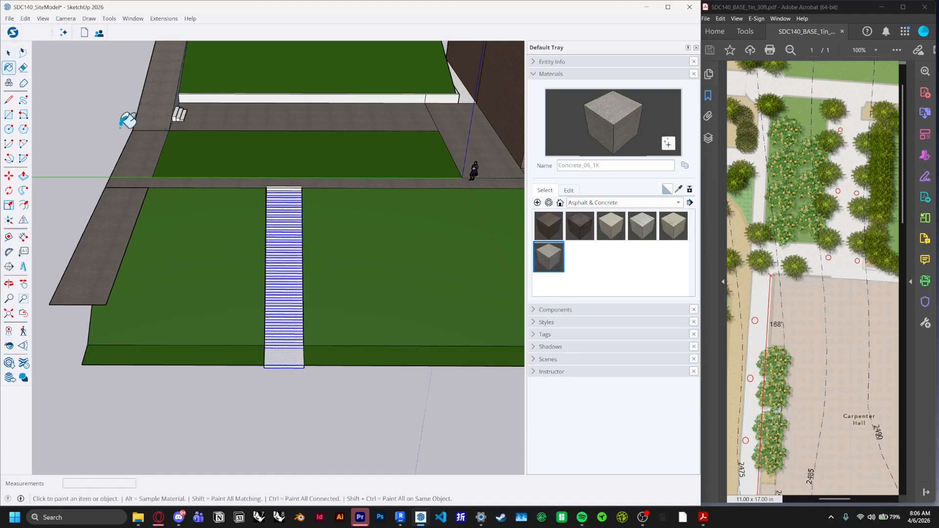
click(307, 204)
key(space)
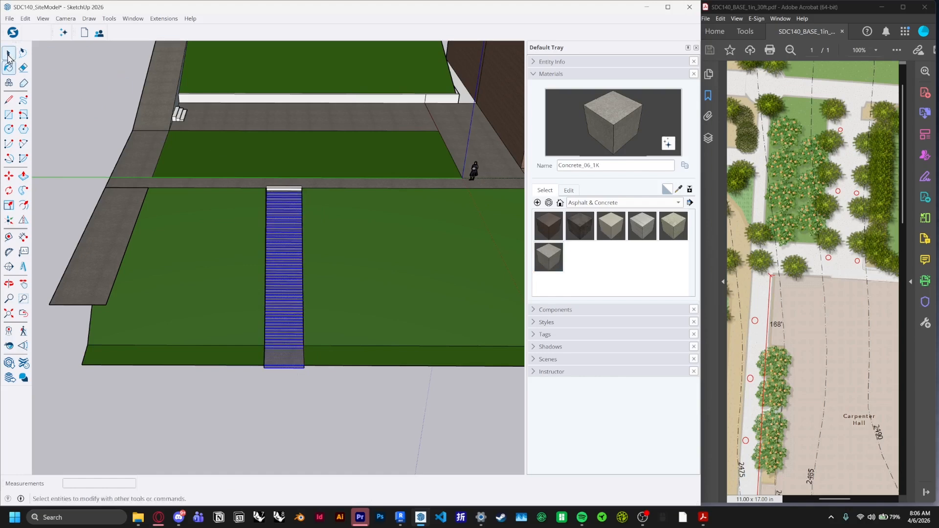
middle_drag(256, 151, 289, 262)
click(323, 427)
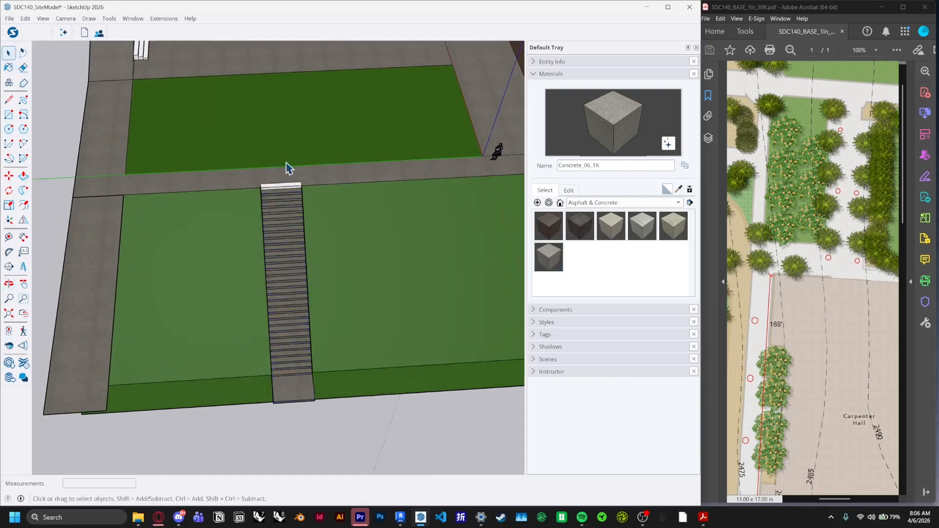
Paint the top landing of the staircase and the small steps by the upper walkway with Concrete_06_1K
scroll(287, 165, up, 3)
click(6, 70)
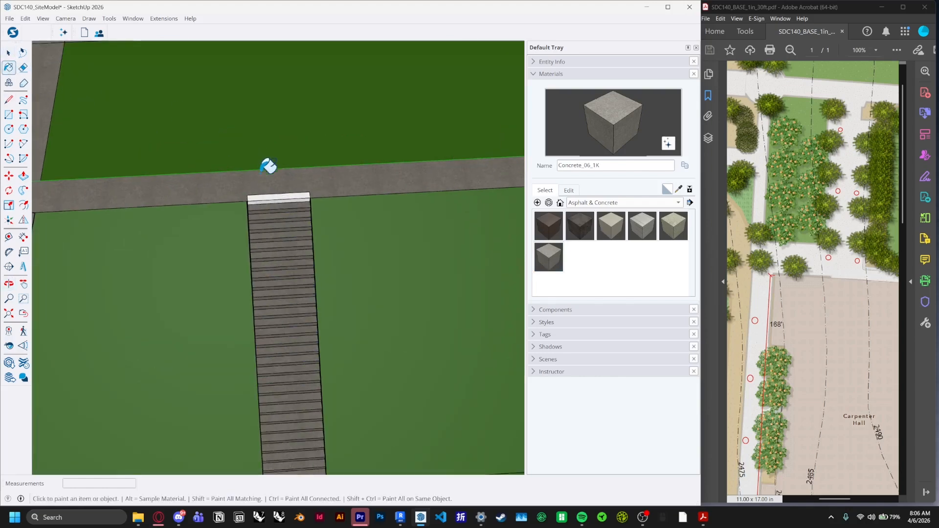
click(272, 197)
scroll(285, 254, down, 5)
middle_drag(277, 264, 226, 208)
scroll(270, 118, up, 5)
click(218, 123)
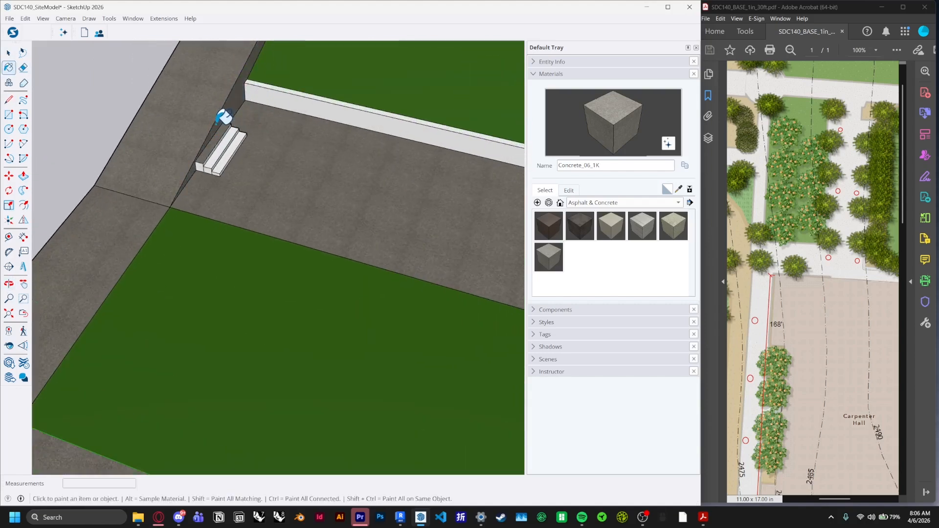
click(227, 134)
mouse_move(227, 132)
middle_down()
mouse_move(230, 143)
mouse_move(264, 128)
middle_up()
click(296, 141)
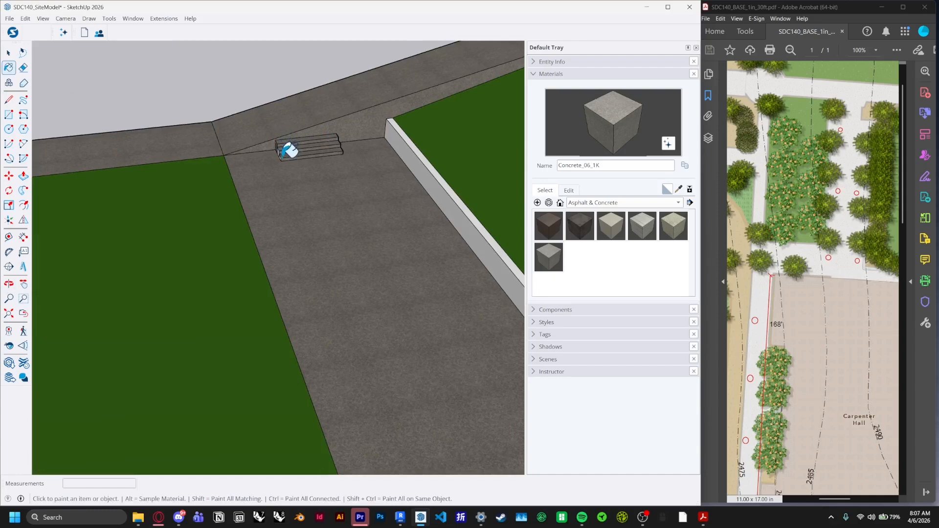
Paint the low retaining walls along the lawns with the Asphalt_06_1K material from Asphalt & Concrete
mouse_move(289, 150)
middle_down()
mouse_move(224, 161)
mouse_move(230, 151)
mouse_move(412, 138)
mouse_move(180, 204)
mouse_move(518, 205)
middle_up()
click(611, 226)
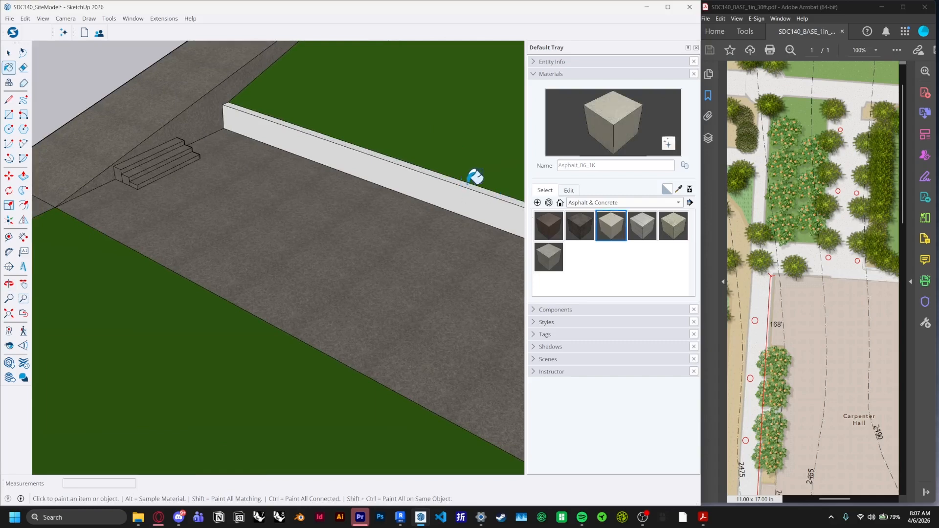
scroll(478, 186, up, 3)
click(465, 192)
click(447, 194)
scroll(138, 141, down, 7)
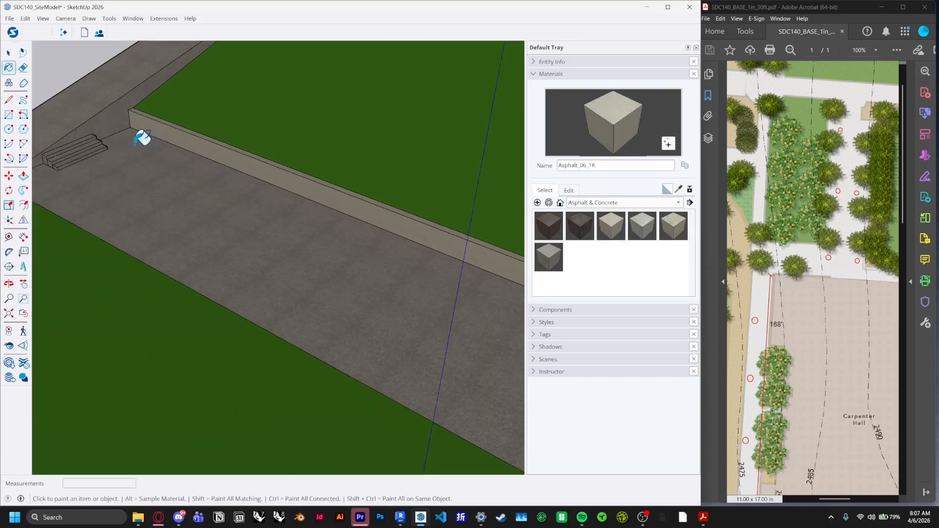
middle_drag(175, 142, 339, 159)
scroll(448, 201, up, 5)
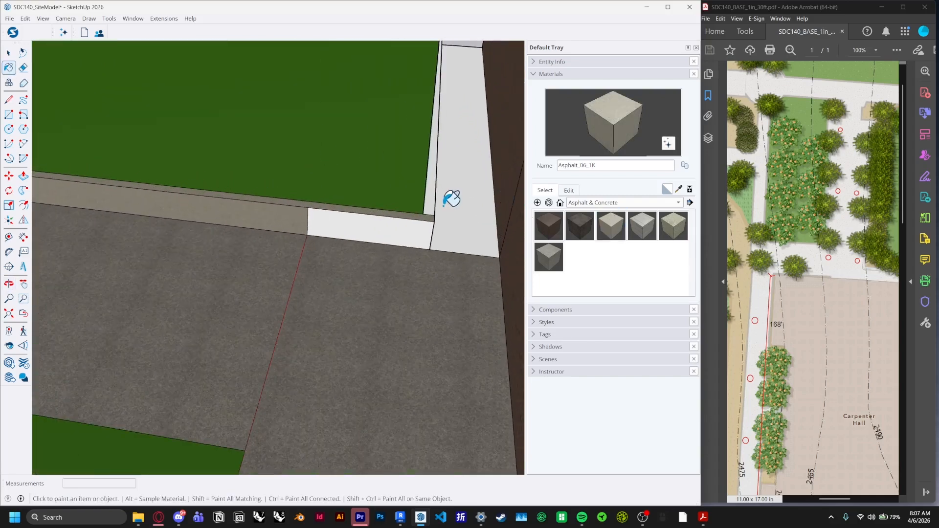
click(430, 204)
click(424, 220)
scroll(473, 220, down, 3)
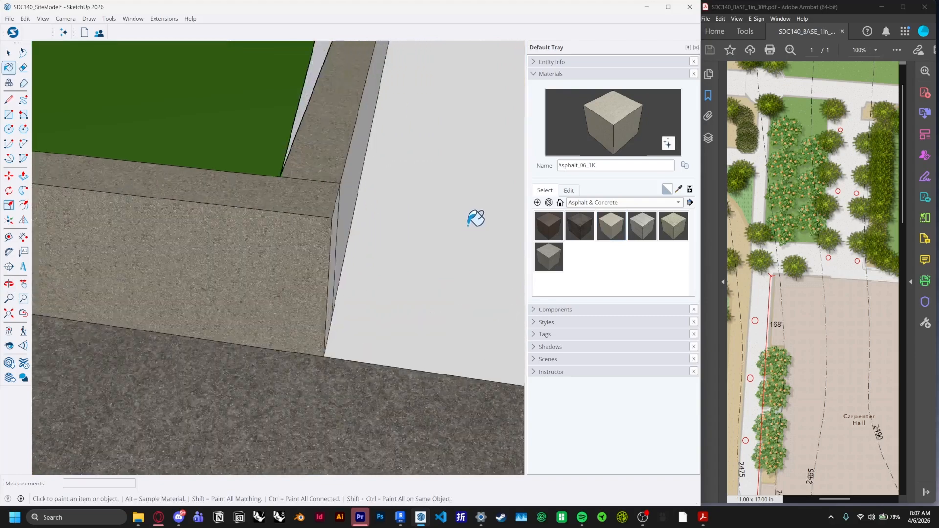
scroll(293, 178, up, 2)
click(307, 203)
click(294, 207)
scroll(307, 196, down, 5)
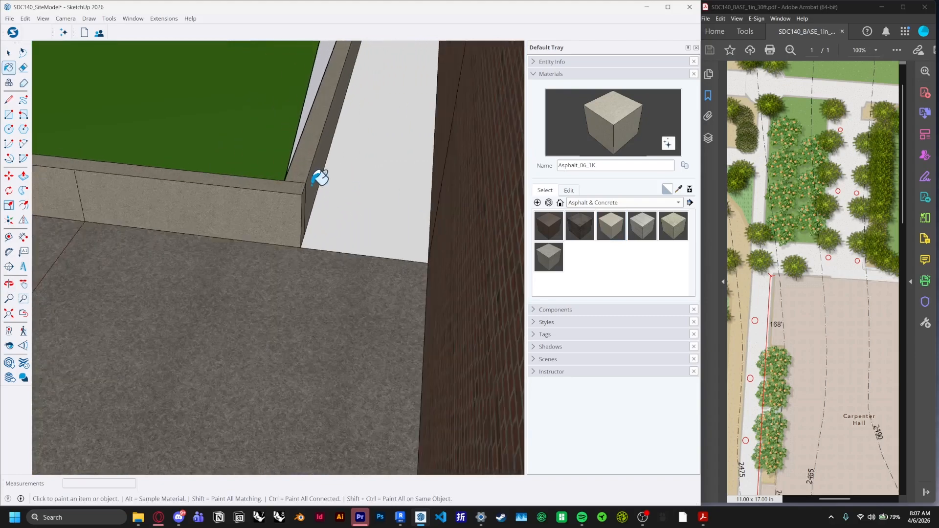
Paint the remaining white curb face beside the building with Concrete_06_1K
middle_drag(317, 182, 582, 269)
click(549, 257)
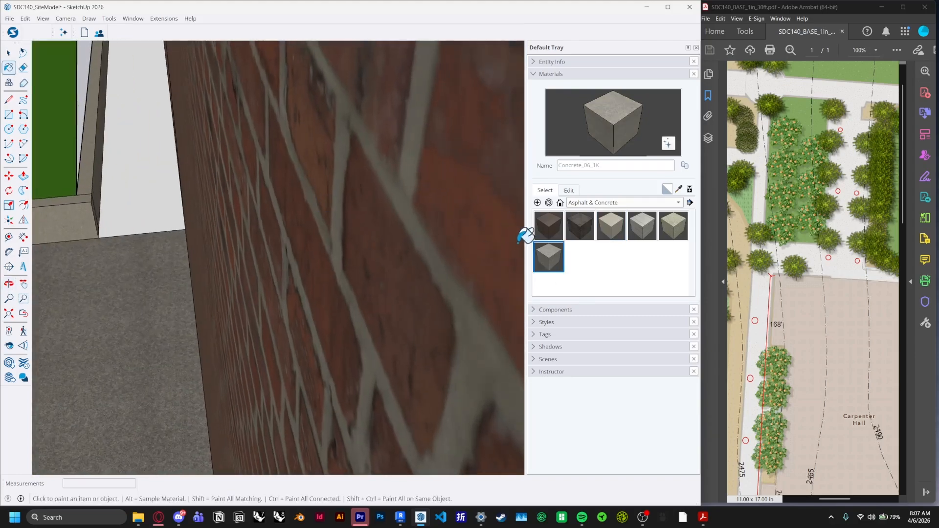
click(147, 182)
scroll(312, 176, down, 5)
scroll(328, 173, down, 5)
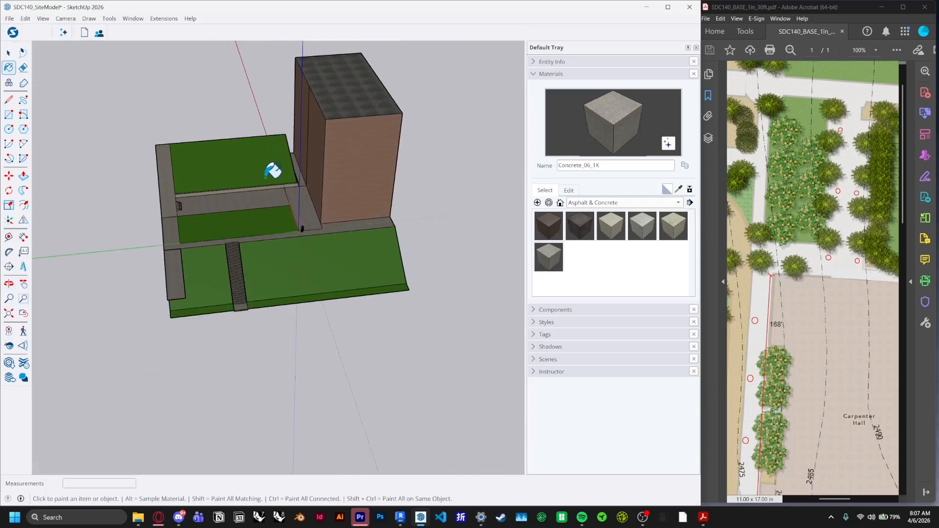
Open the Components panel and search the 3D Warehouse for pine trees
scroll(272, 169, up, 2)
click(536, 78)
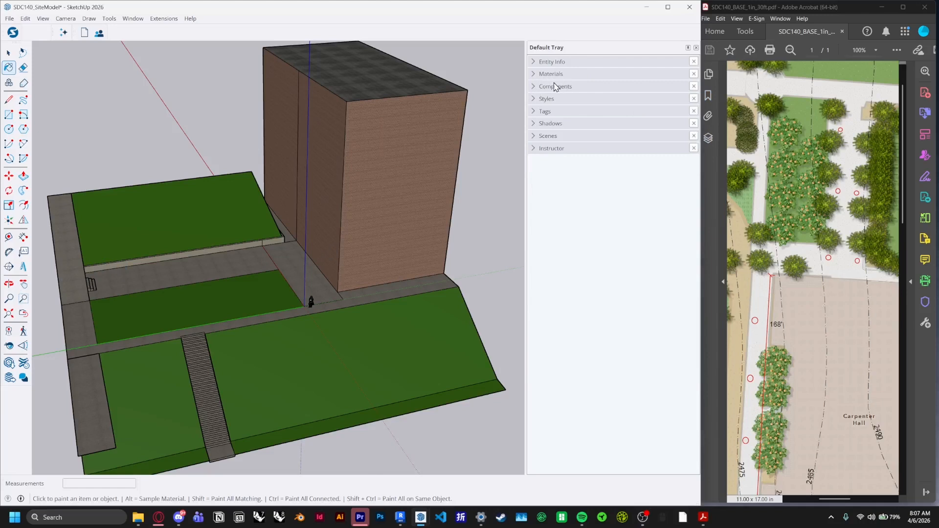
click(538, 87)
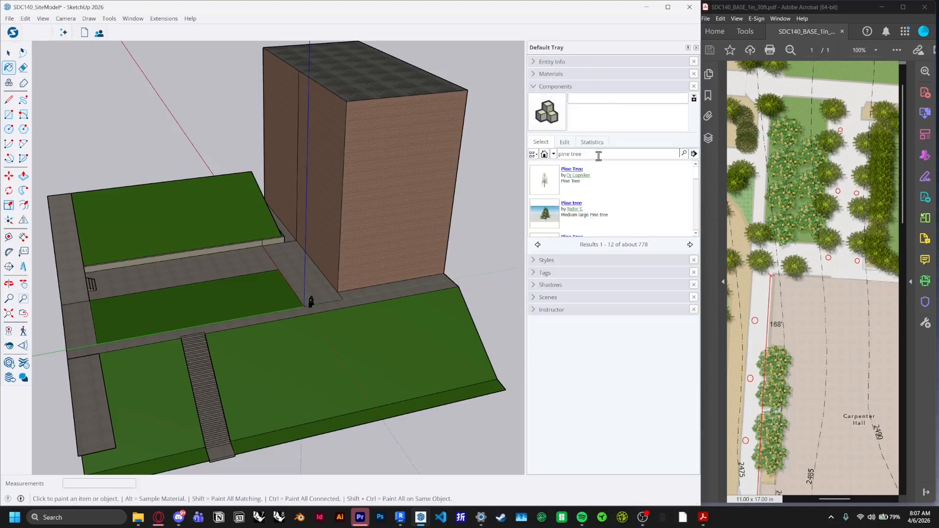
text(ee)
key(Return)
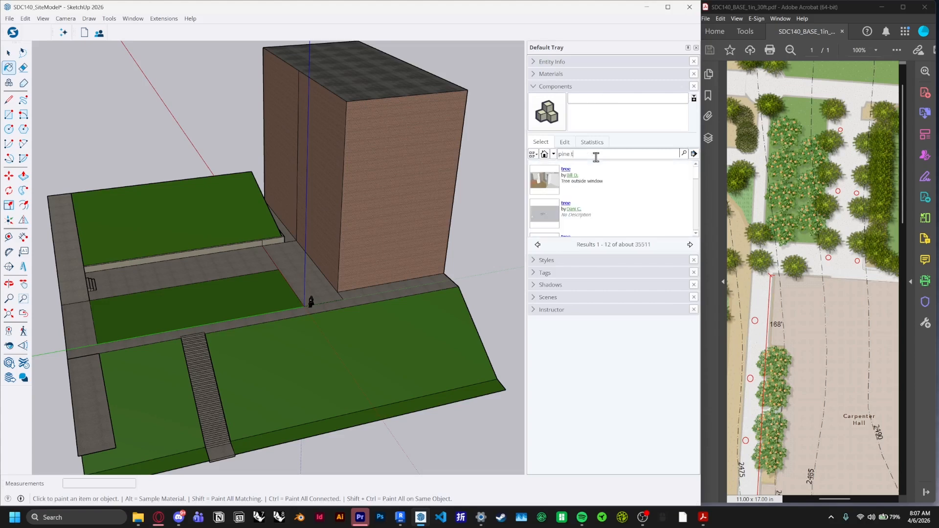
text(pine tress)
key(Return)
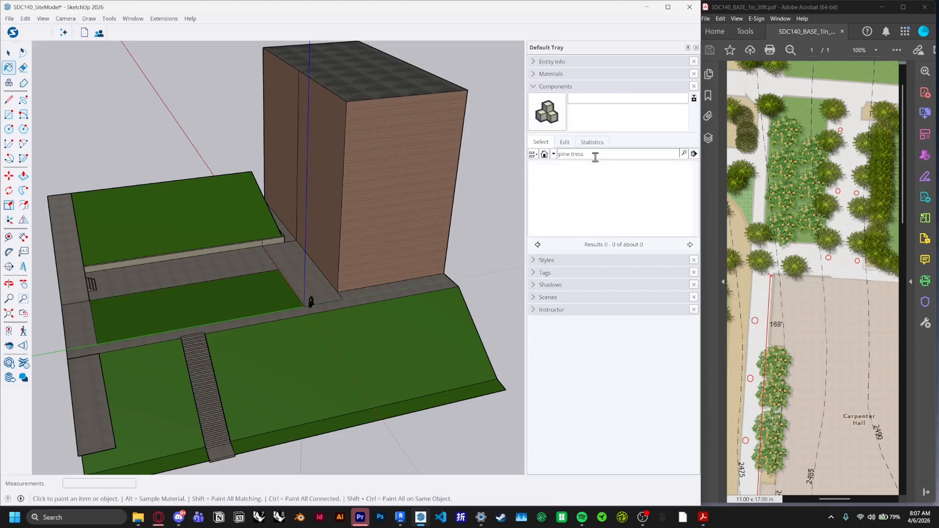
text(s)
key(Return)
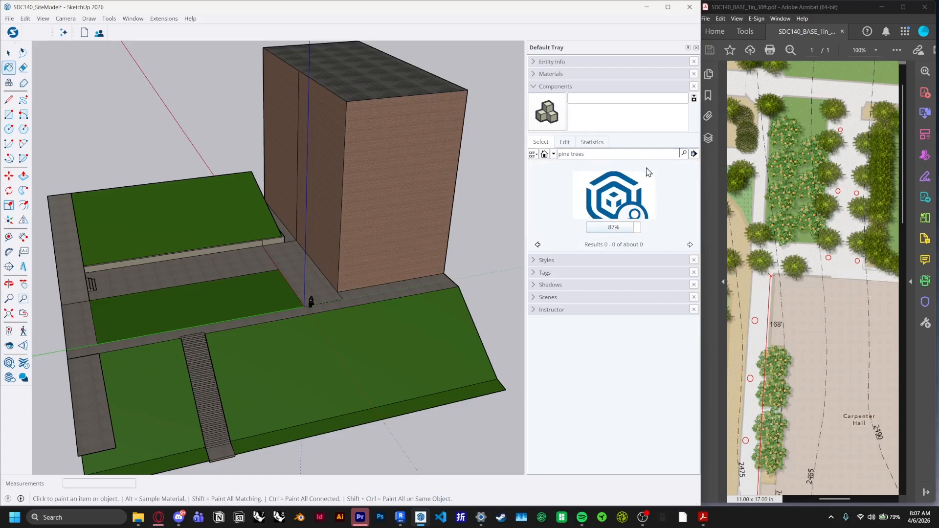
Examine the tree locations on the site plan PDF
scroll(852, 161, down, 2)
scroll(837, 268, up, 3)
ctrl+scroll(776, 117, down, 2)
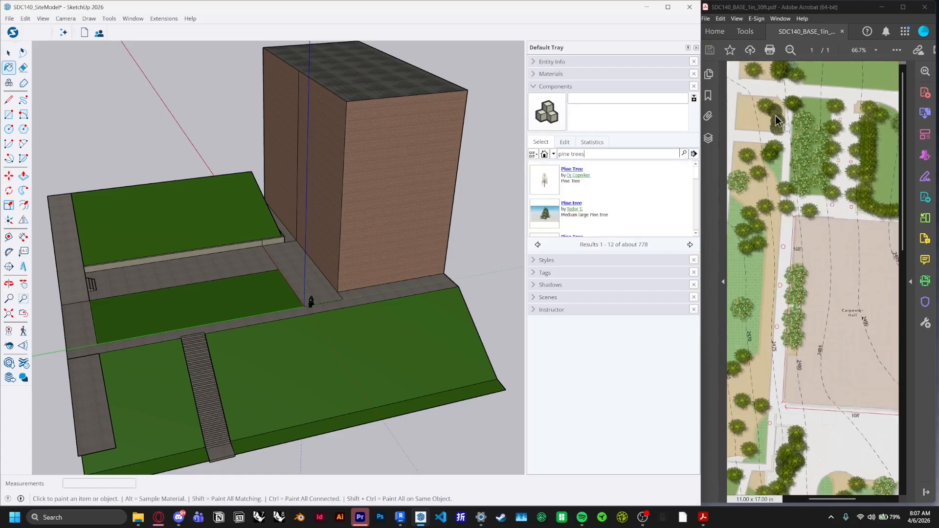
ctrl+scroll(774, 111, up, 2)
ctrl+scroll(773, 118, up, 2)
scroll(753, 210, up, 1)
ctrl+scroll(753, 209, down, 4)
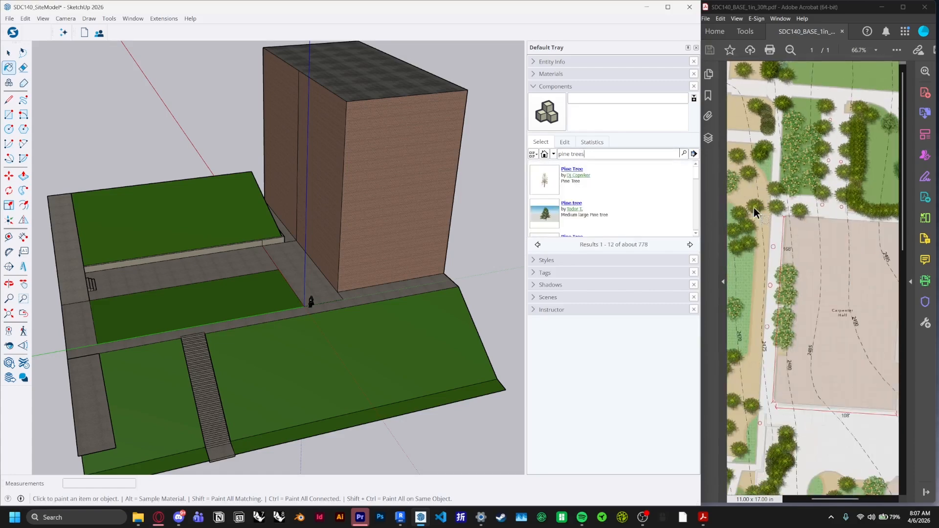
ctrl+scroll(804, 93, up, 3)
ctrl+scroll(805, 91, up, 1)
scroll(575, 174, down, 3)
Open the Pine Tree model, accept the 3D Warehouse terms, download it and load it into the model
click(575, 169)
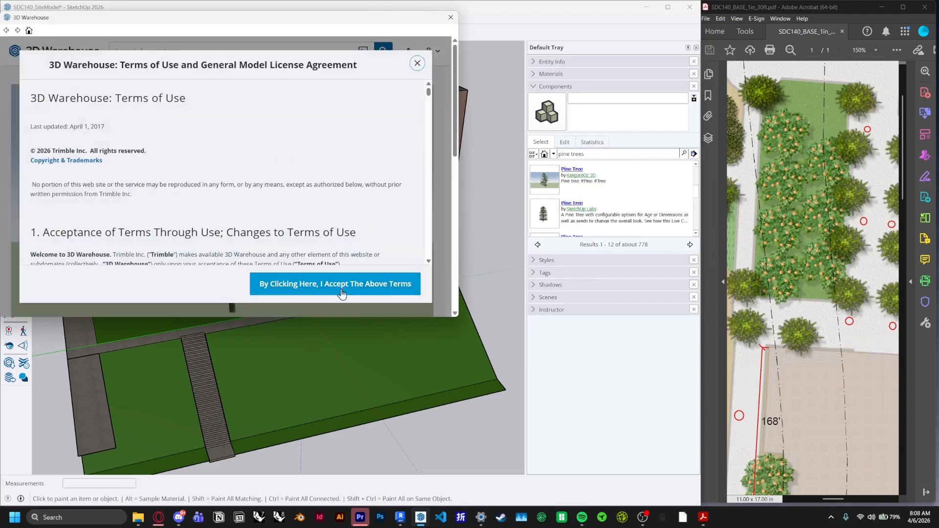
click(344, 284)
scroll(215, 146, down, 3)
scroll(220, 143, up, 3)
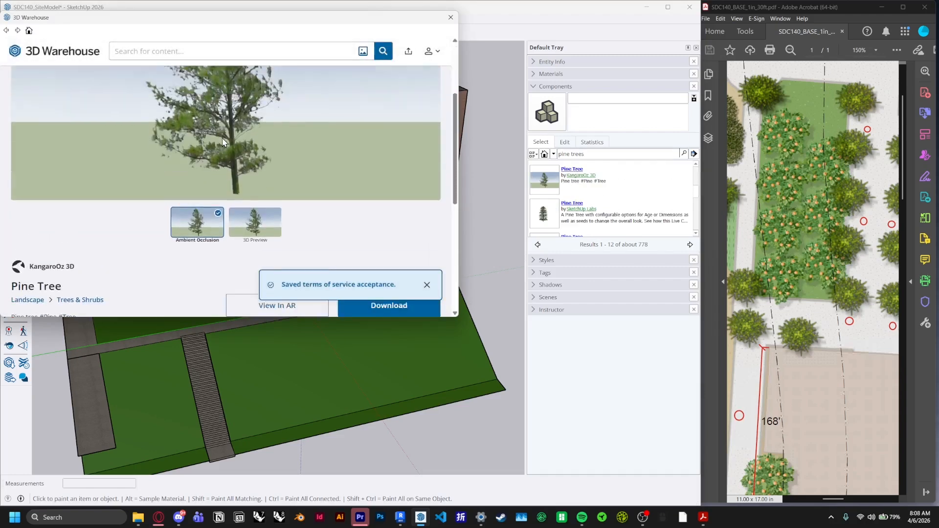
scroll(223, 142, down, 3)
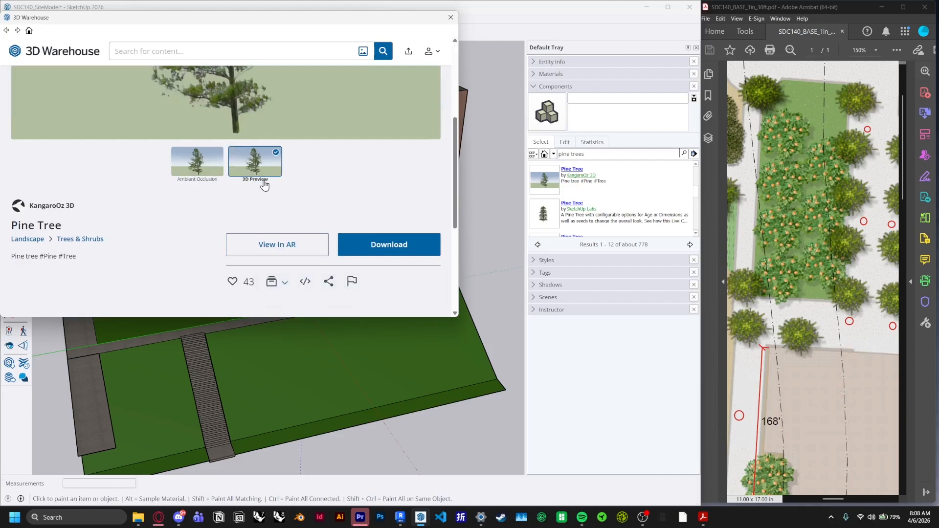
click(255, 164)
scroll(239, 188, down, 1)
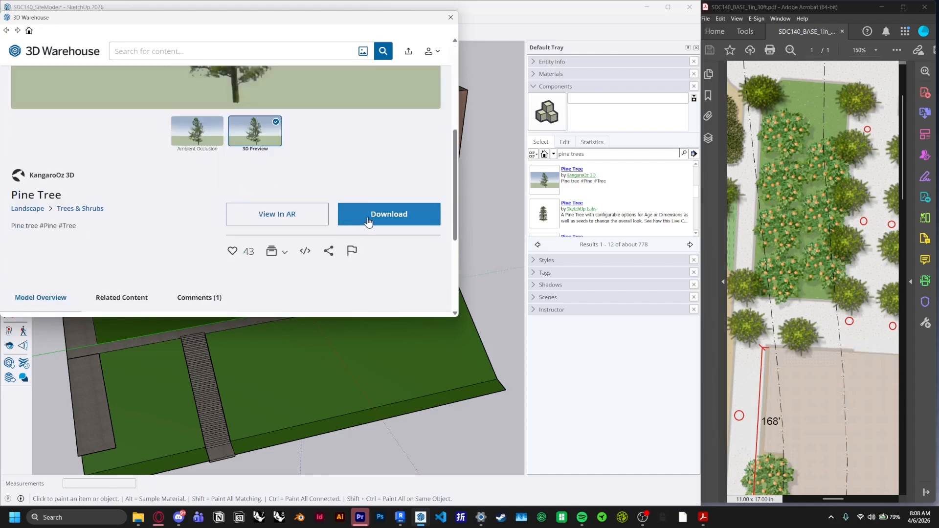
click(389, 214)
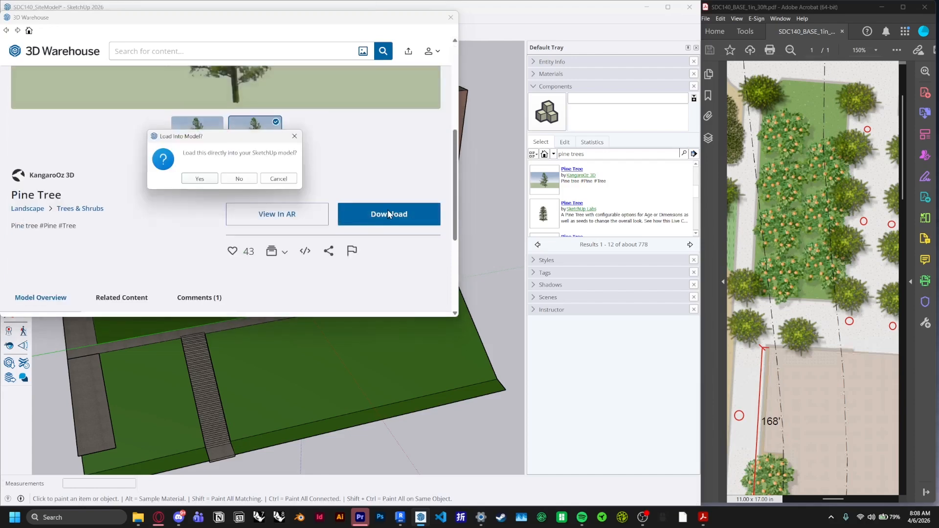
click(199, 179)
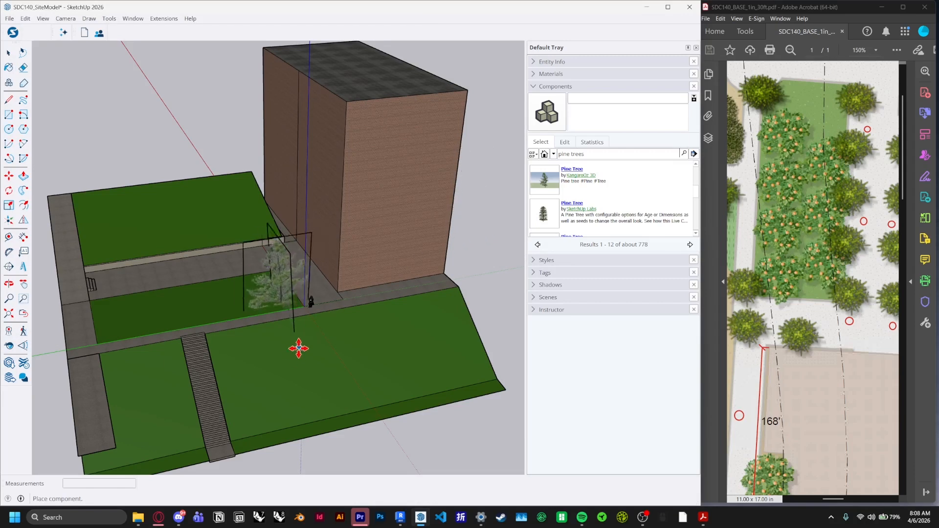
Place the pine tree at the right edge of the lower lawn
scroll(282, 375, up, 1)
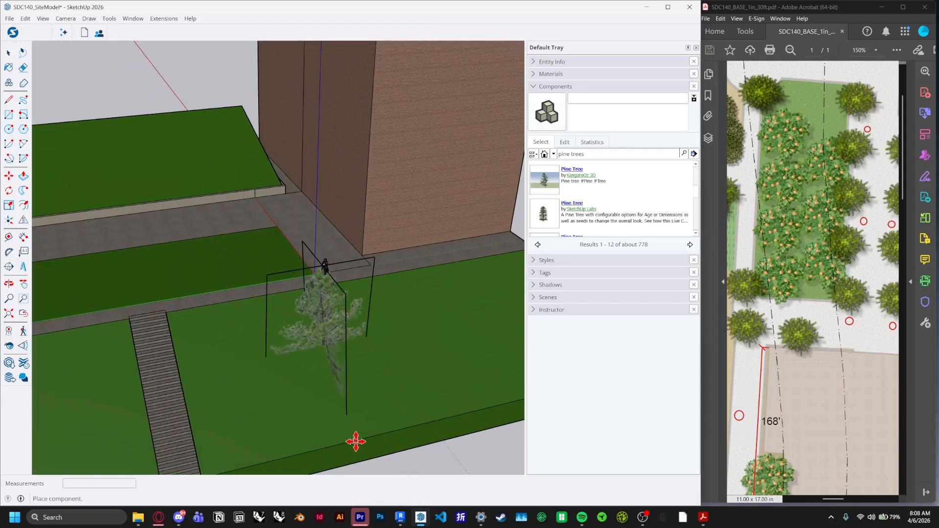
scroll(354, 416, down, 2)
scroll(440, 423, up, 3)
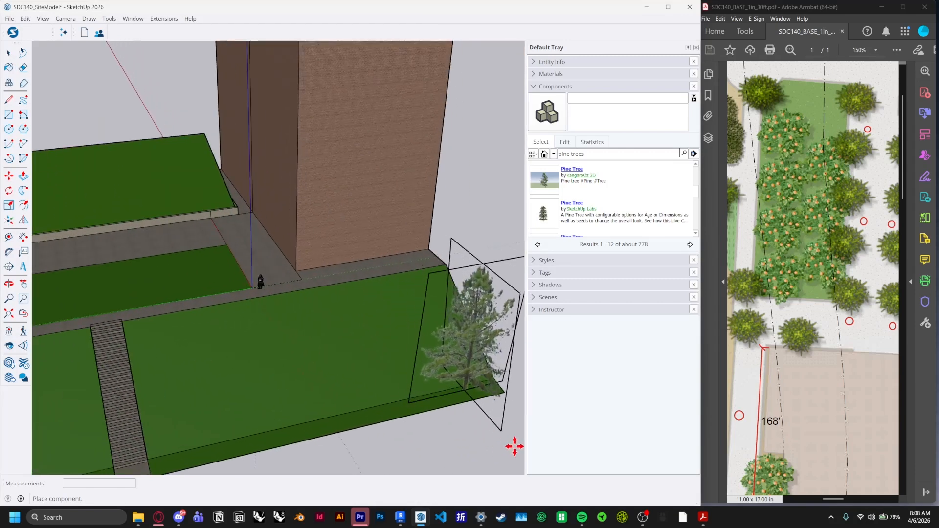
click(483, 422)
key(space)
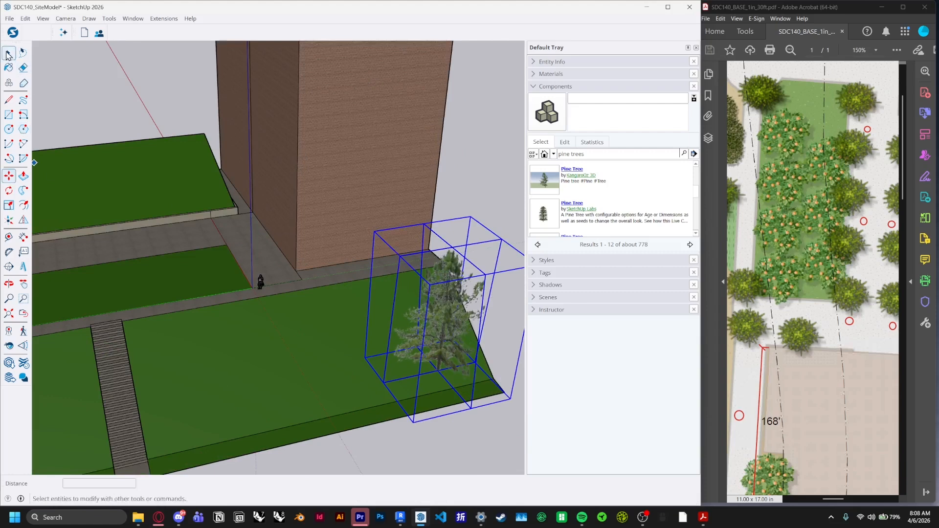
Pick up the pine tree with the Move tool to relocate it elsewhere on the site
scroll(264, 287, down, 3)
middle_drag(264, 287, 470, 269)
scroll(395, 250, up, 3)
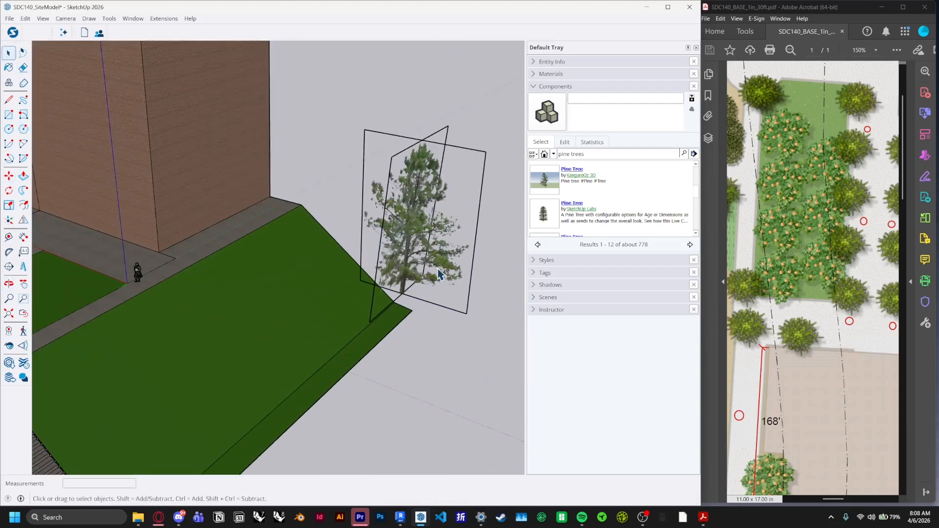
click(9, 175)
click(398, 289)
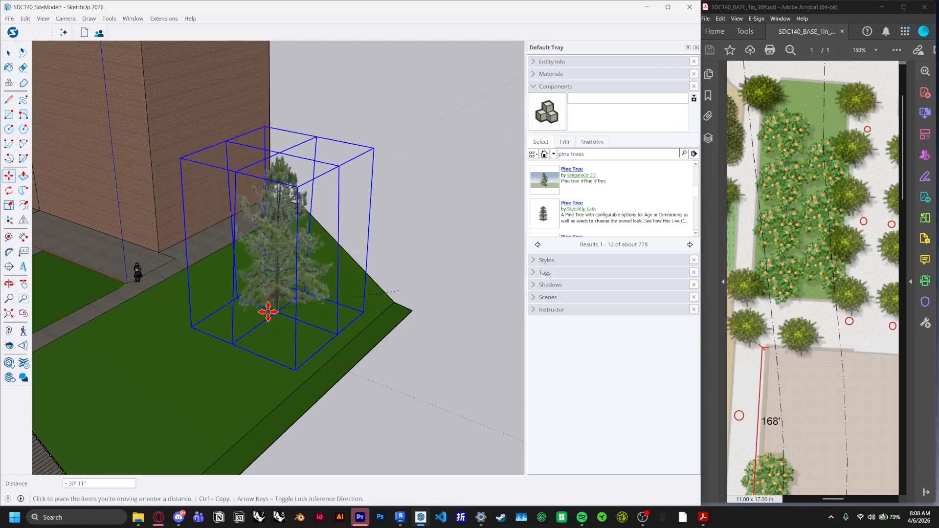
scroll(380, 274, down, 5)
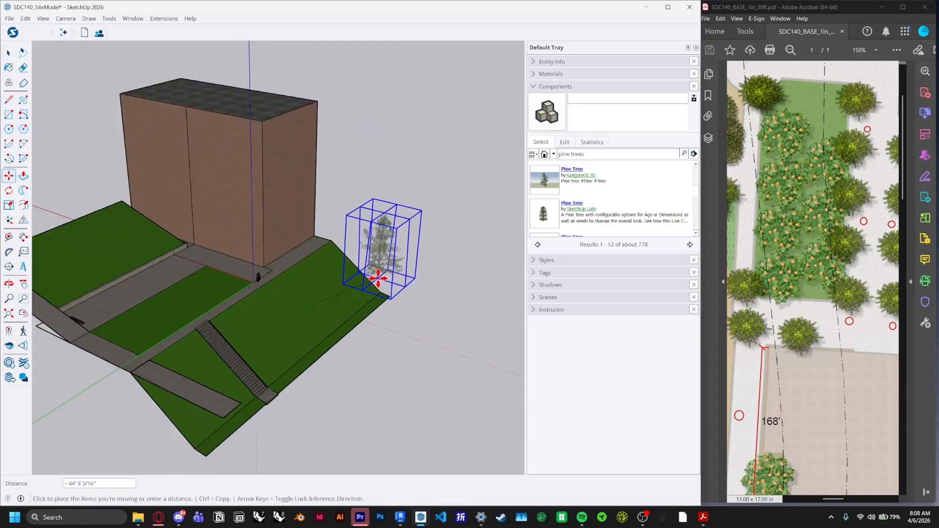
middle_drag(380, 274, 203, 386)
scroll(824, 287, down, 3)
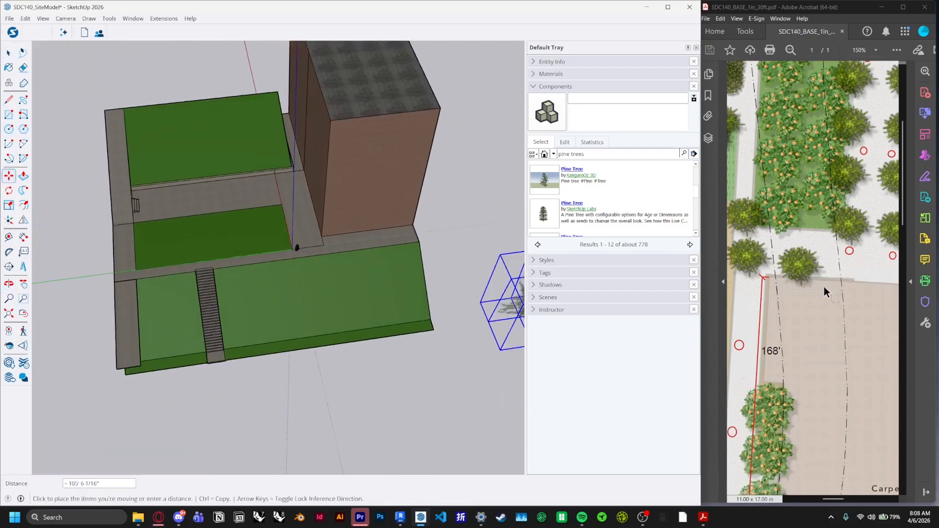
Zoom and scroll the site plan PDF to check the tree locations near the walkway
ctrl+scroll(823, 324, down, 3)
scroll(822, 324, down, 3)
ctrl+scroll(752, 86, up, 3)
ctrl+scroll(864, 253, down, 2)
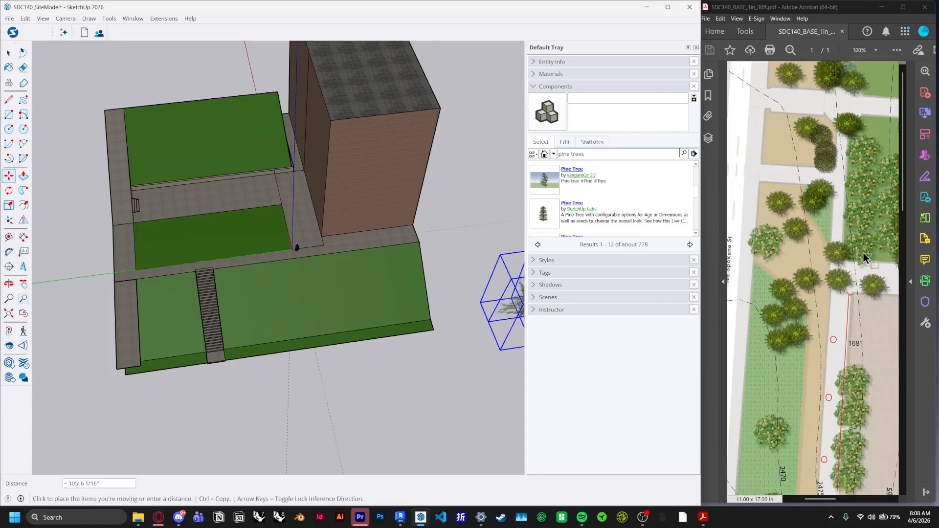
ctrl+scroll(789, 86, up, 1)
ctrl+scroll(852, 92, up, 1)
key(ctrl)
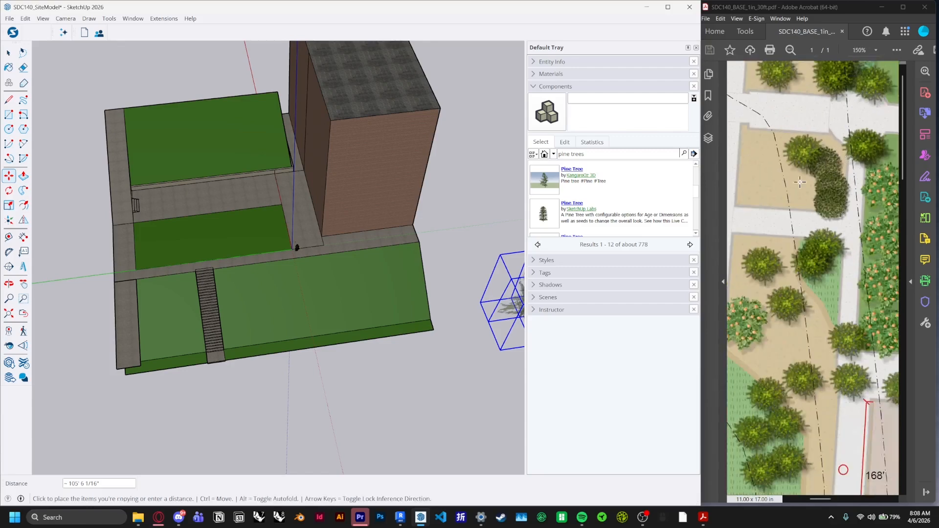
Place the moved pine tree on the lower lawn beside the stairs
scroll(235, 356, up, 1)
scroll(145, 275, up, 1)
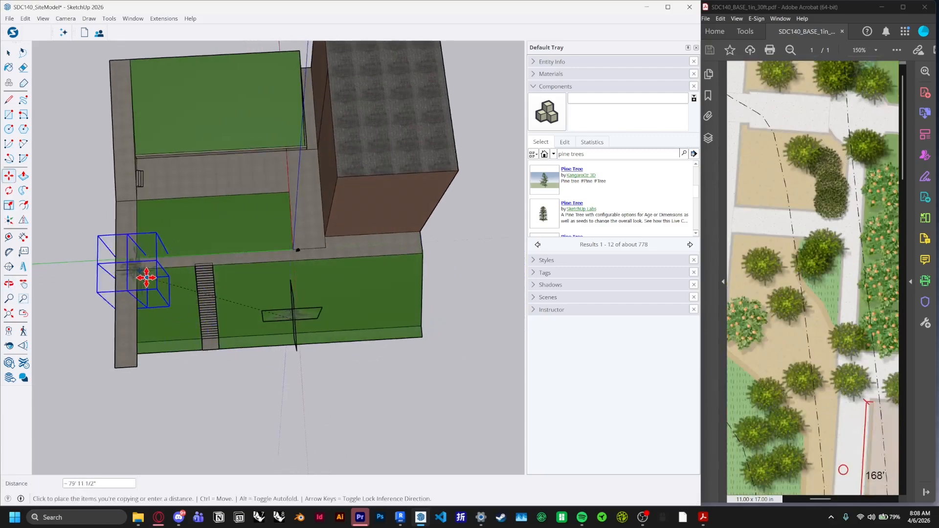
scroll(201, 254, up, 2)
scroll(228, 280, up, 4)
scroll(228, 280, up, 1)
click(233, 270)
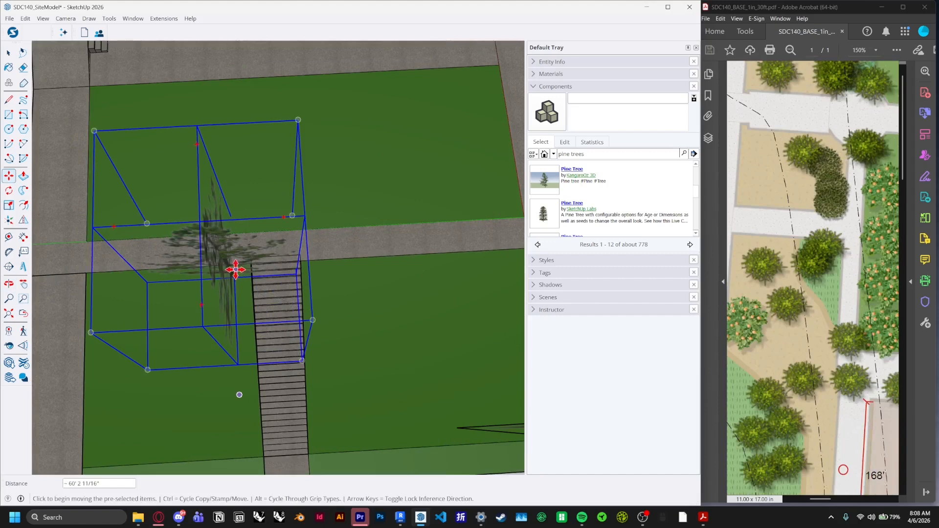
Paste three copies of the pine tree onto the lower lawn around the stairs
key(ctrl+v)
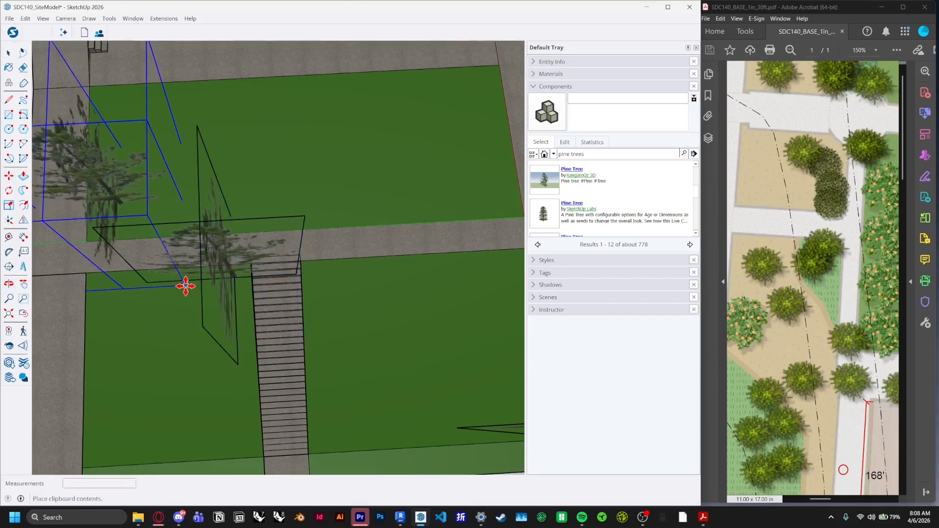
click(258, 370)
key(ctrl+v)
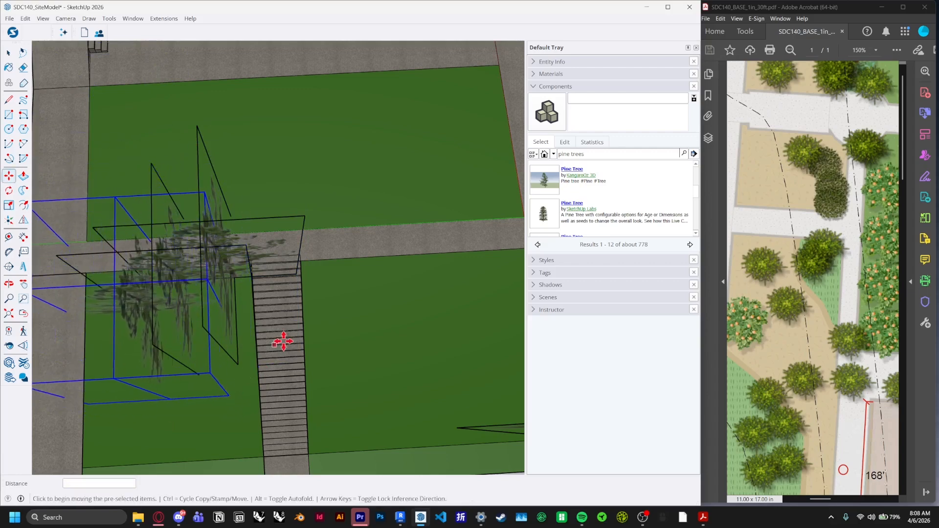
scroll(284, 341, down, 5)
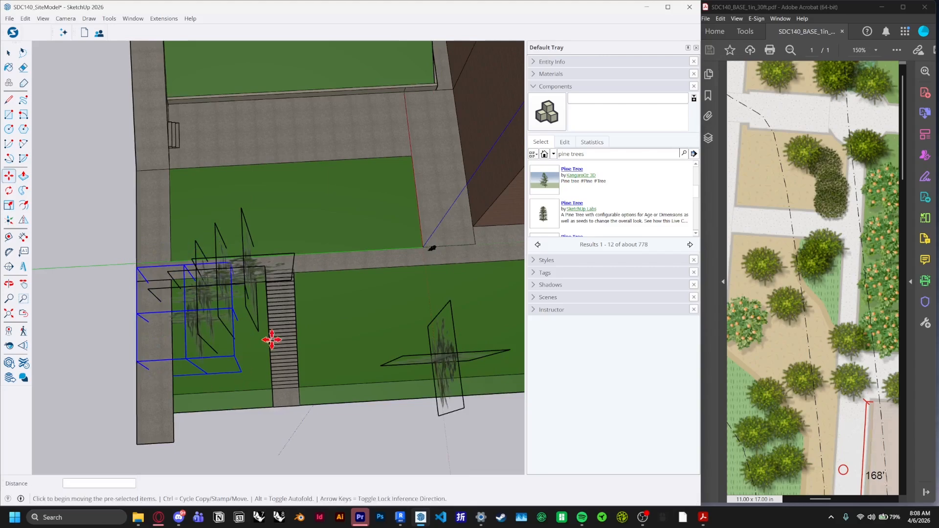
scroll(300, 329, up, 2)
click(398, 403)
key(ctrl+v)
click(437, 376)
Paste further pine tree copies along the lawns following the site plan
scroll(406, 352, down, 1)
mouse_move(403, 348)
shift+middle_down()
mouse_move(271, 303)
mouse_move(197, 297)
shift+middle_up()
key(ctrl+v)
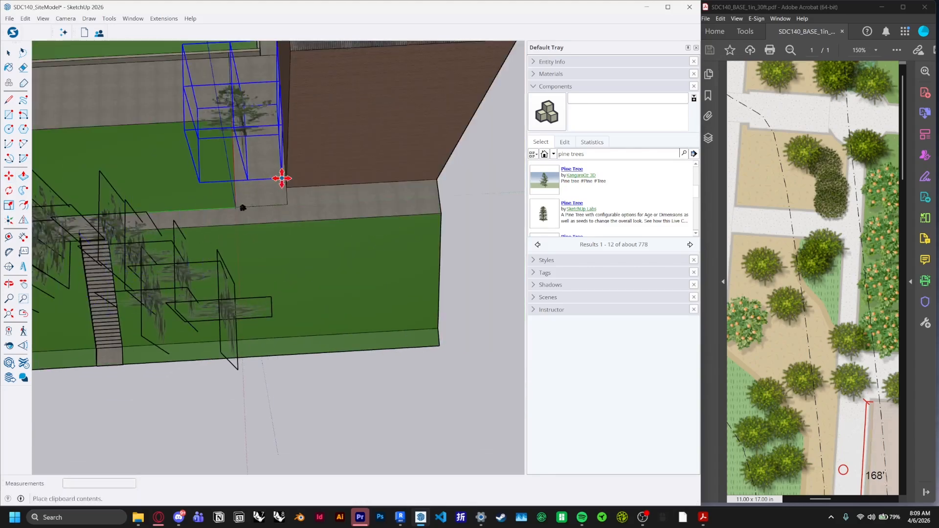
drag(814, 342, 803, 254)
scroll(781, 338, down, 1)
mouse_move(323, 337)
middle_down()
mouse_move(403, 147)
mouse_move(431, 289)
mouse_move(316, 387)
mouse_move(184, 226)
mouse_move(478, 199)
mouse_move(88, 284)
mouse_move(419, 322)
mouse_move(445, 287)
mouse_move(329, 236)
mouse_move(224, 212)
mouse_move(233, 225)
mouse_move(492, 266)
mouse_move(327, 233)
mouse_move(392, 136)
middle_up()
key(space)
click(339, 381)
scroll(419, 322, up, 3)
click(254, 216)
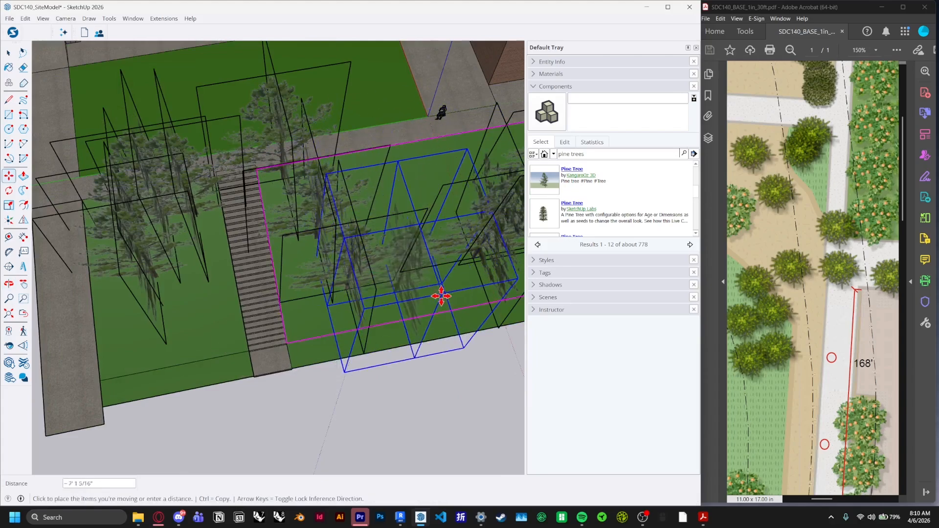
Reposition several pine trees on the lower lawn to match the site plan locations
mouse_move(441, 296)
middle_down()
mouse_move(383, 260)
mouse_move(355, 345)
middle_up()
mouse_move(320, 312)
middle_down()
mouse_move(310, 225)
mouse_move(347, 214)
middle_up()
click(346, 215)
mouse_move(451, 198)
middle_down()
mouse_move(365, 254)
mouse_move(394, 187)
mouse_move(180, 289)
mouse_move(210, 352)
mouse_move(323, 440)
middle_up()
click(410, 271)
scroll(410, 271, down, 5)
scroll(210, 352, down, 5)
ctrl+scroll(832, 277, down, 2)
click(460, 264)
click(180, 315)
scroll(180, 314, up, 4)
middle_drag(180, 314, 274, 161)
click(284, 231)
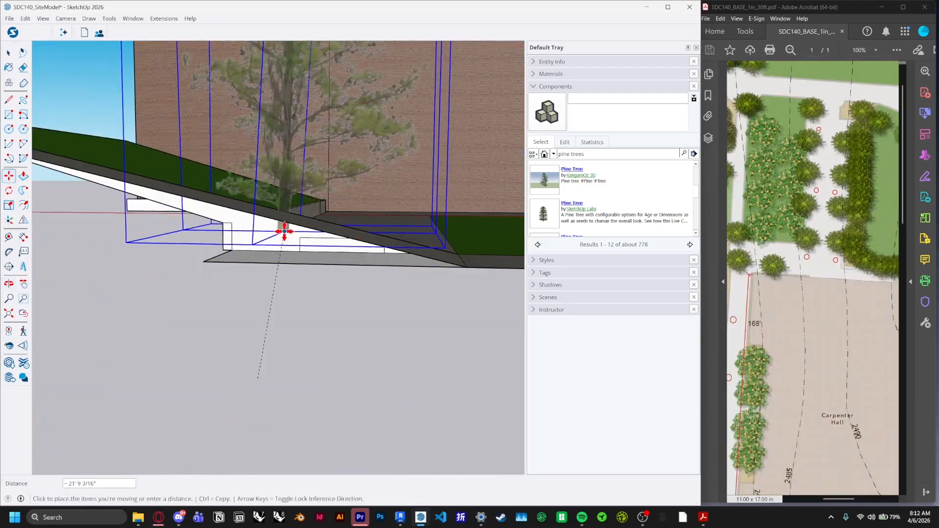
middle_drag(283, 231, 570, 208)
click(327, 253)
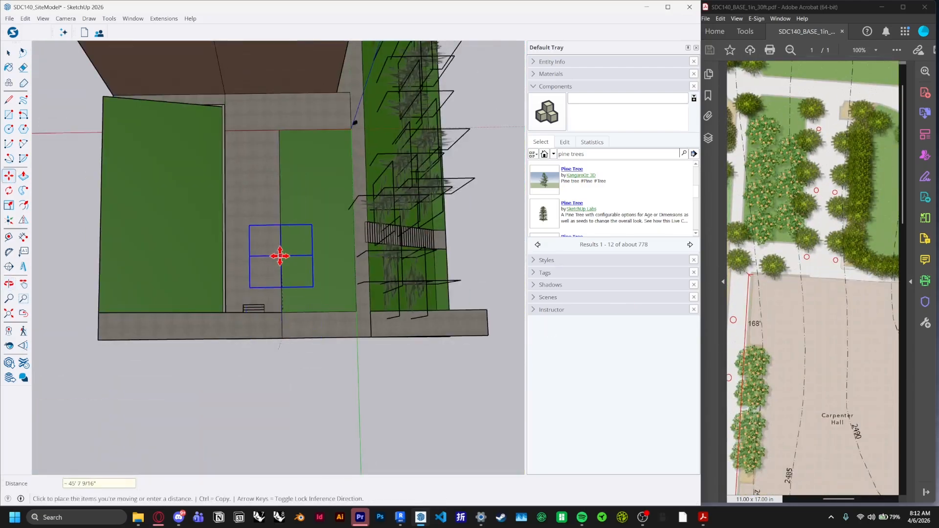
Paste a pine tree onto the western lawn next to the building
click(283, 197)
middle_drag(283, 197, 269, 364)
key(ctrl+v)
click(269, 364)
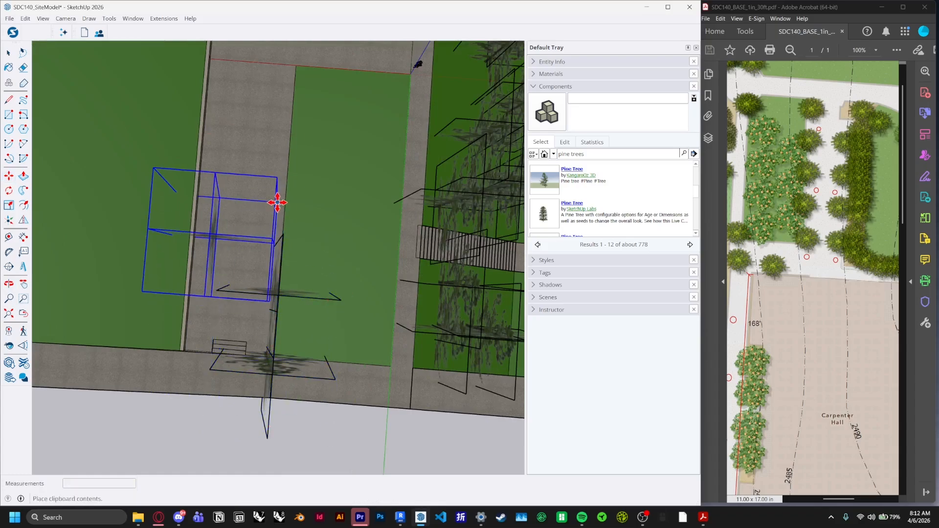
Arrange the pasted pine trees along the western lawn near the building
middle_drag(346, 63, 318, 106)
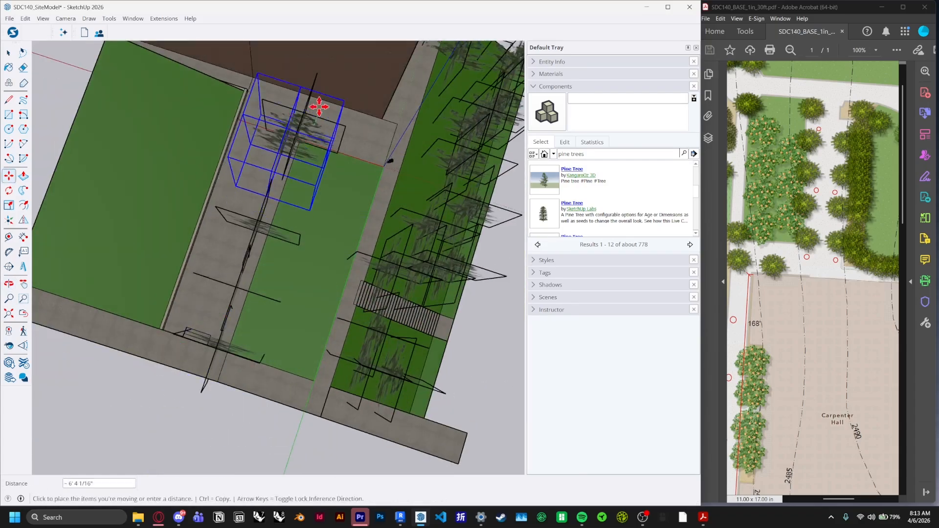
middle_drag(280, 183, 363, 210)
click(363, 210)
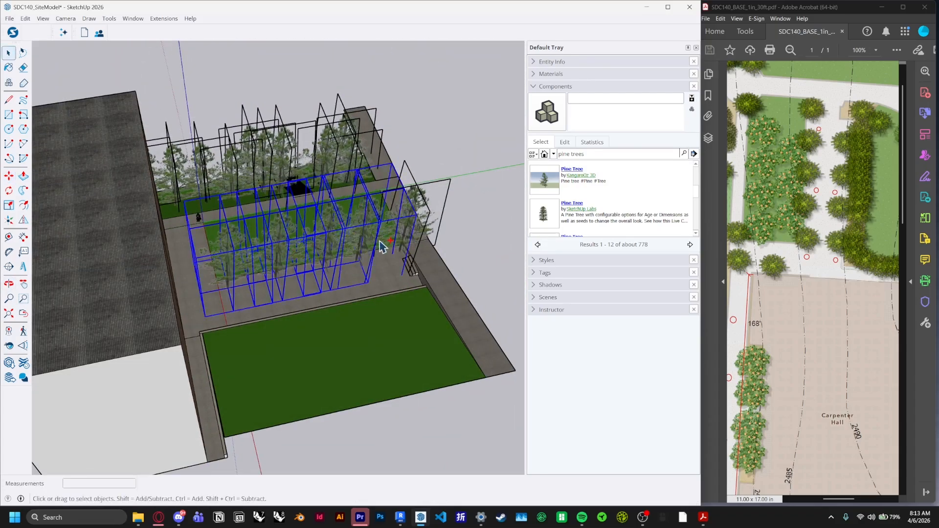
click(207, 293)
middle_drag(207, 292, 310, 346)
scroll(296, 329, up, 5)
scroll(304, 325, up, 3)
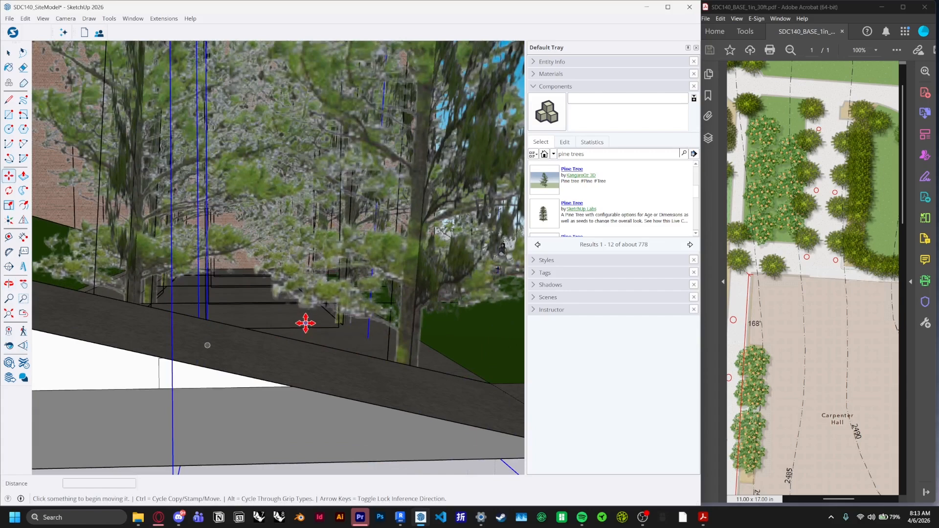
scroll(305, 323, down, 6)
Search the 3D Warehouse for tree and place a small deciduous tree on the western lawn
click(617, 154)
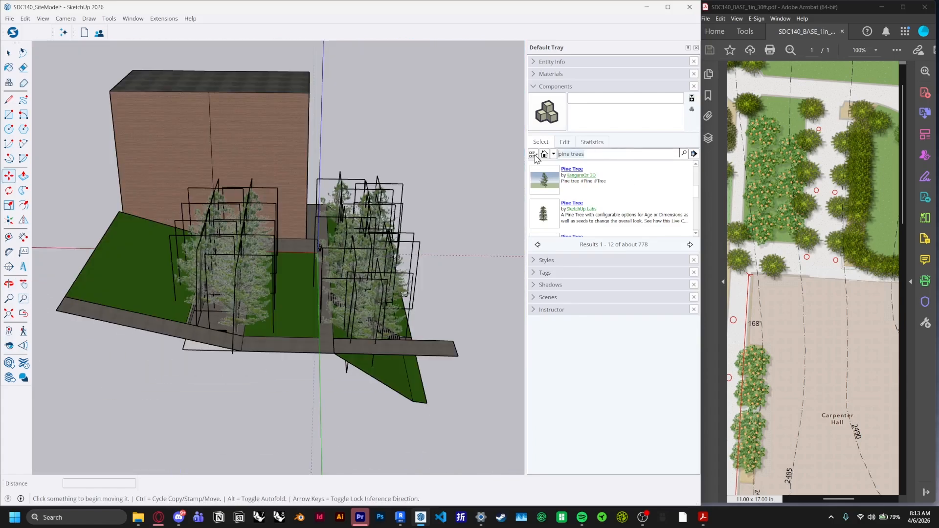
key(Return)
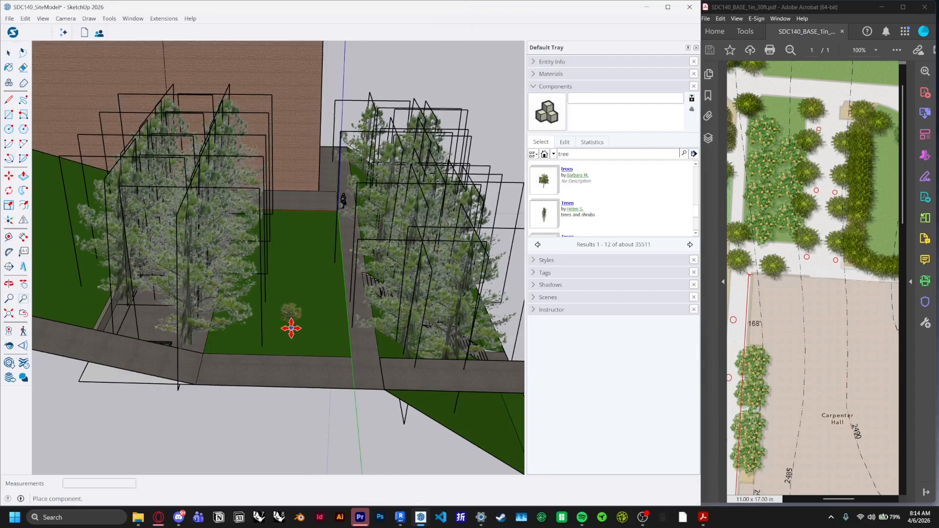
click(291, 328)
scroll(291, 328, up, 3)
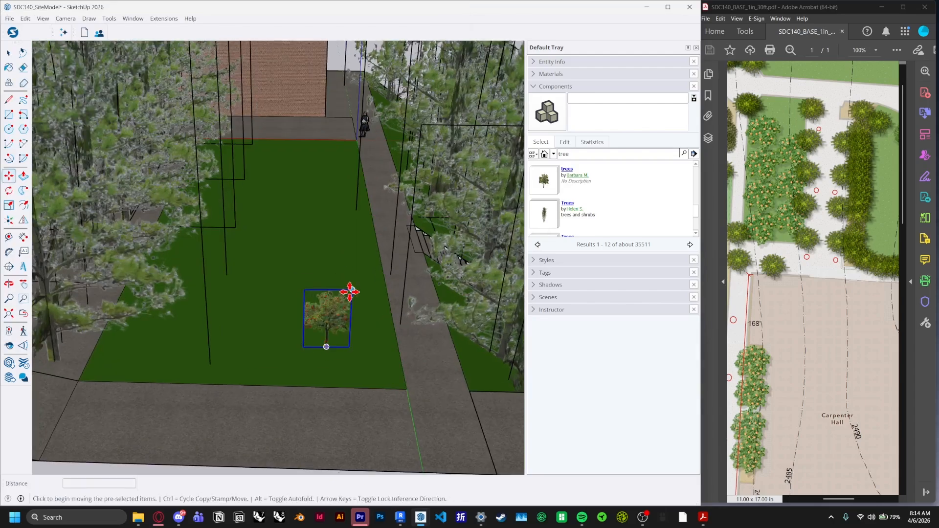
Scale the small deciduous tree down with the Scale tool
key(s)
middle_drag(357, 206, 260, 220)
drag(188, 210, 185, 184)
middle_drag(235, 221, 318, 367)
key(space)
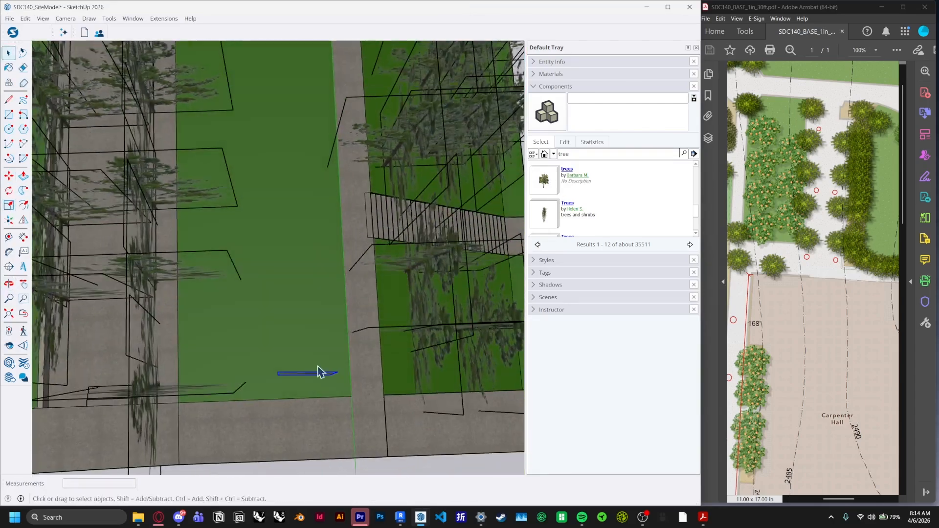
Move the small tree to the upper end of the western lawn
click(308, 373)
key(m)
click(308, 373)
scroll(315, 340, down, 3)
click(297, 144)
middle_drag(297, 137, 315, 154)
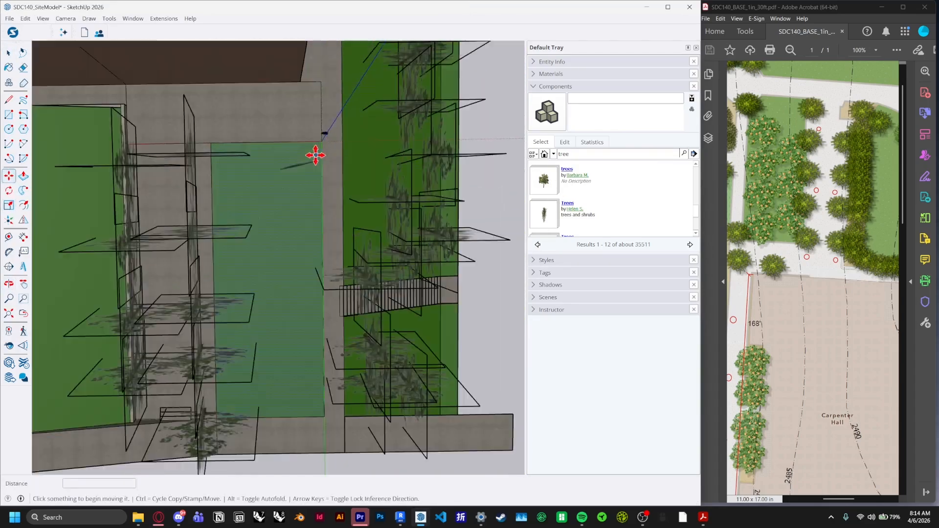
Copy the small tree beside itself and select both small trees
click(293, 168)
key(ctrl)
click(247, 190)
middle_drag(248, 211, 264, 180)
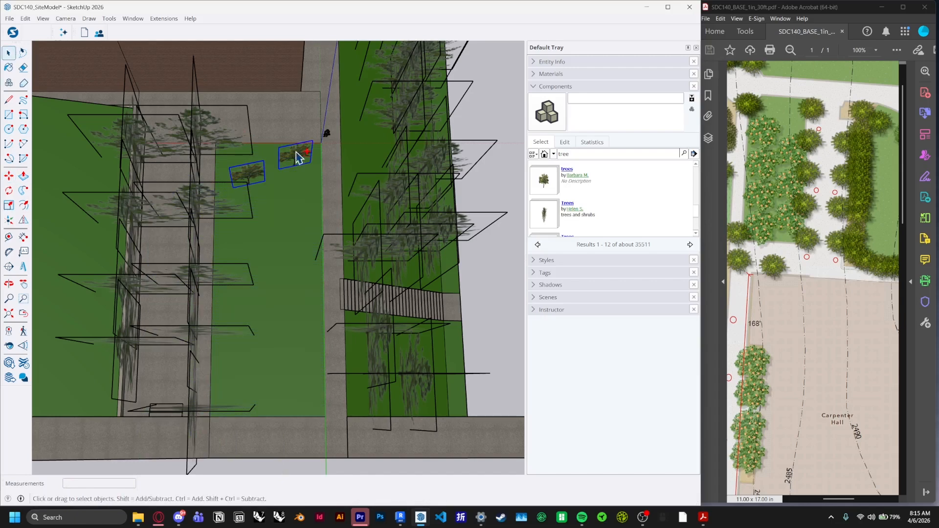
Copy and paste the pair of small trees further down the western lawn
key(ctrl+c)
key(ctrl+v)
click(312, 202)
key(ctrl+v)
click(312, 357)
key(m)
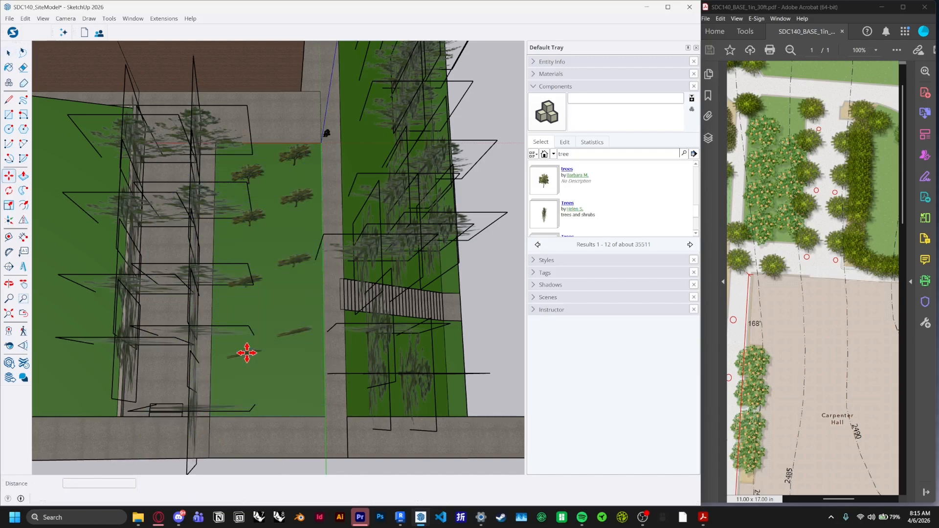